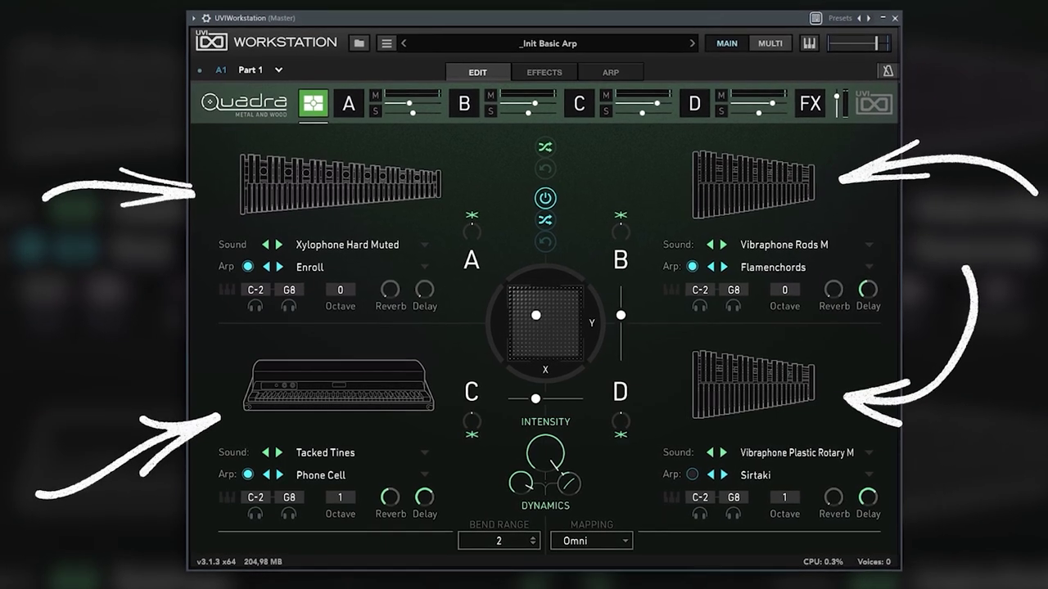
Browse layer A's sound categories, such as Mallets and Bells, to pick a new sound.
{"action": "left_click", "coordinate": [389, 247]}
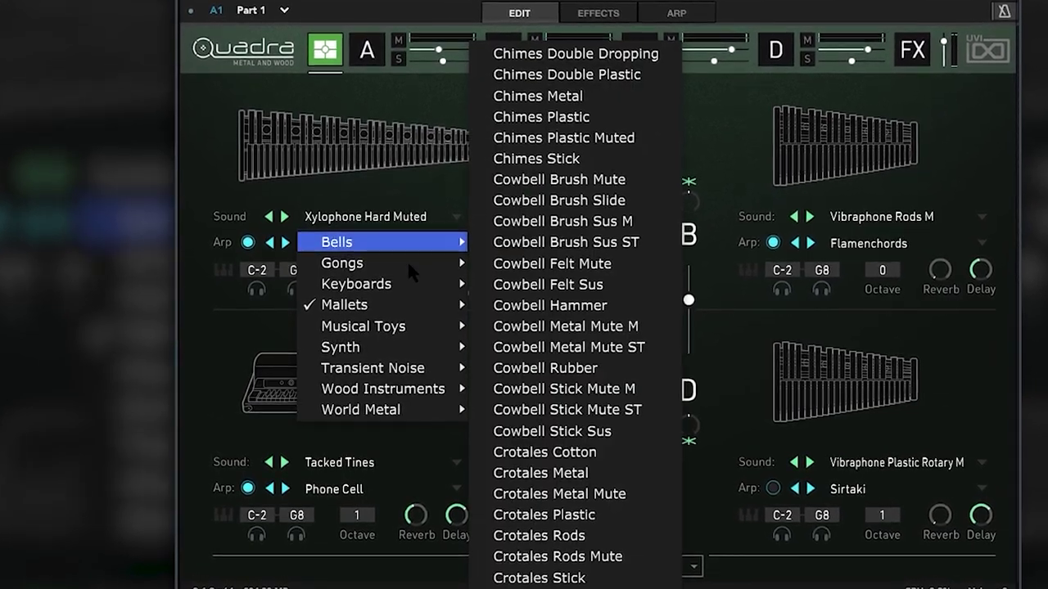
{"action": "mouse_move", "coordinate": [408, 268]}
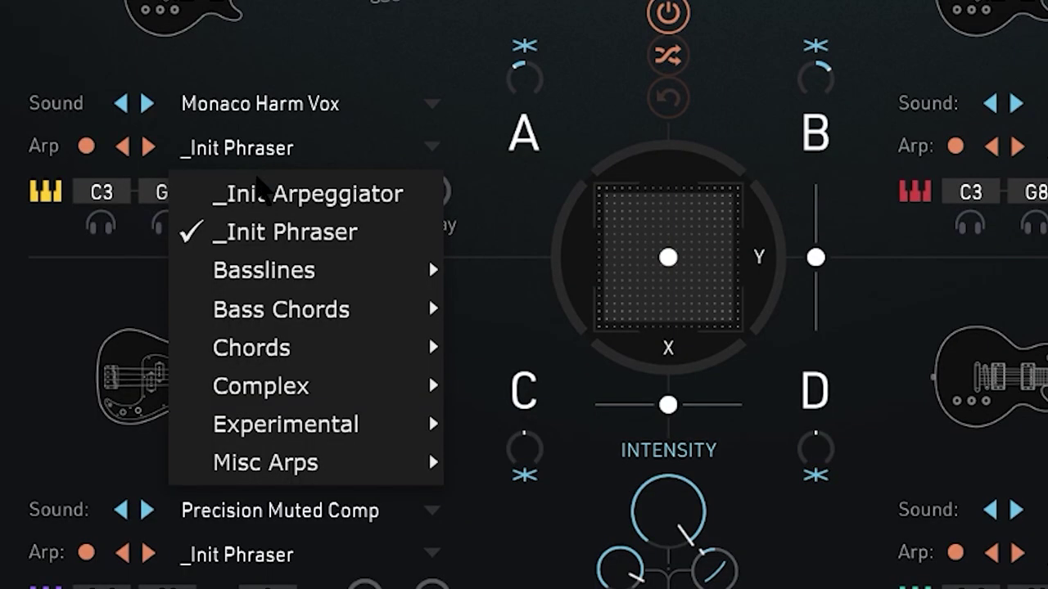
{"action": "mouse_move", "coordinate": [288, 276]}
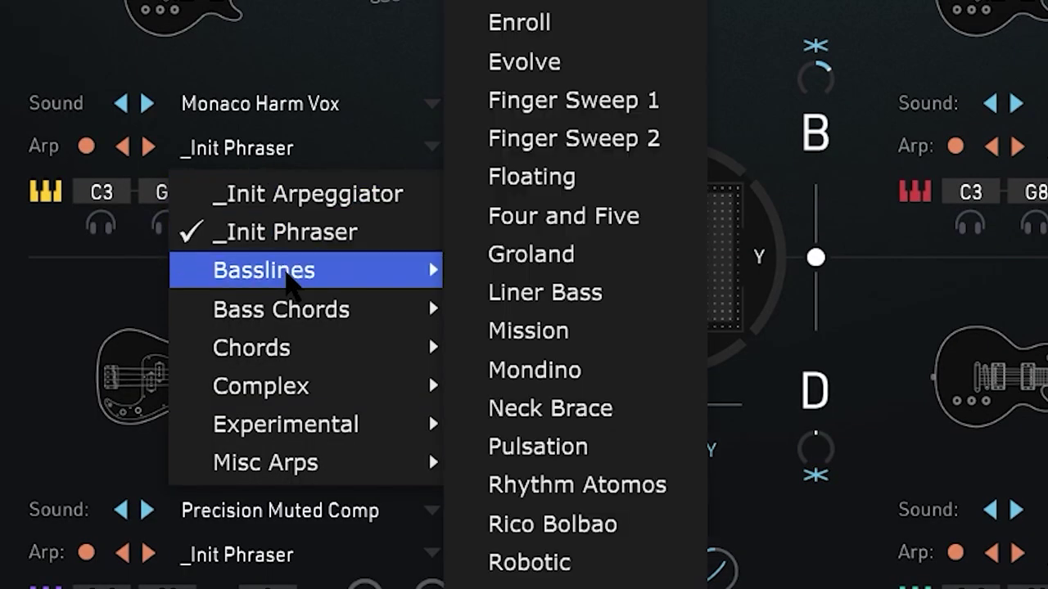
{"action": "mouse_move", "coordinate": [290, 313]}
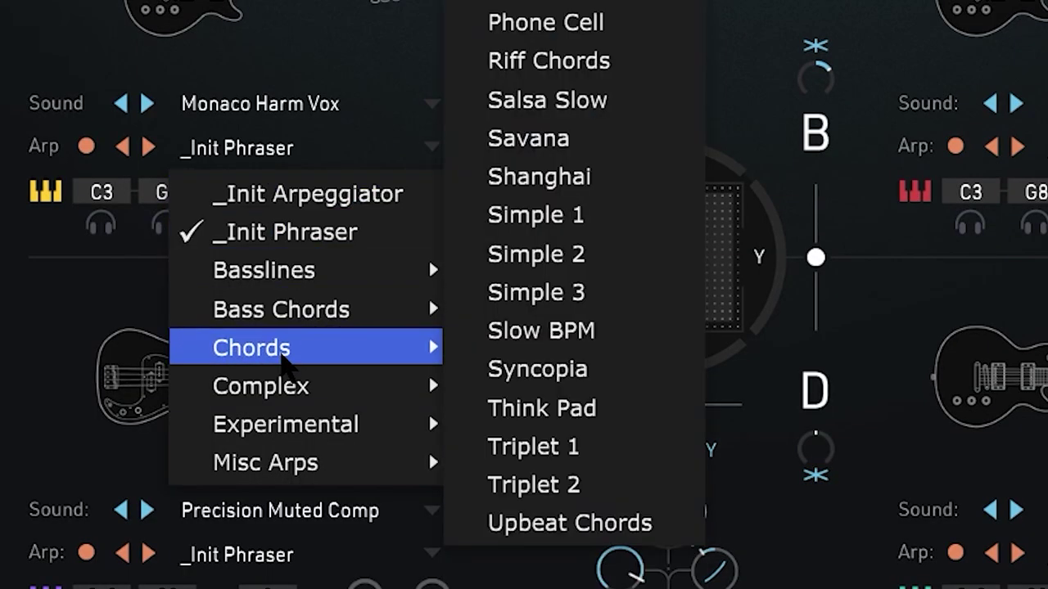
{"action": "mouse_move", "coordinate": [274, 393]}
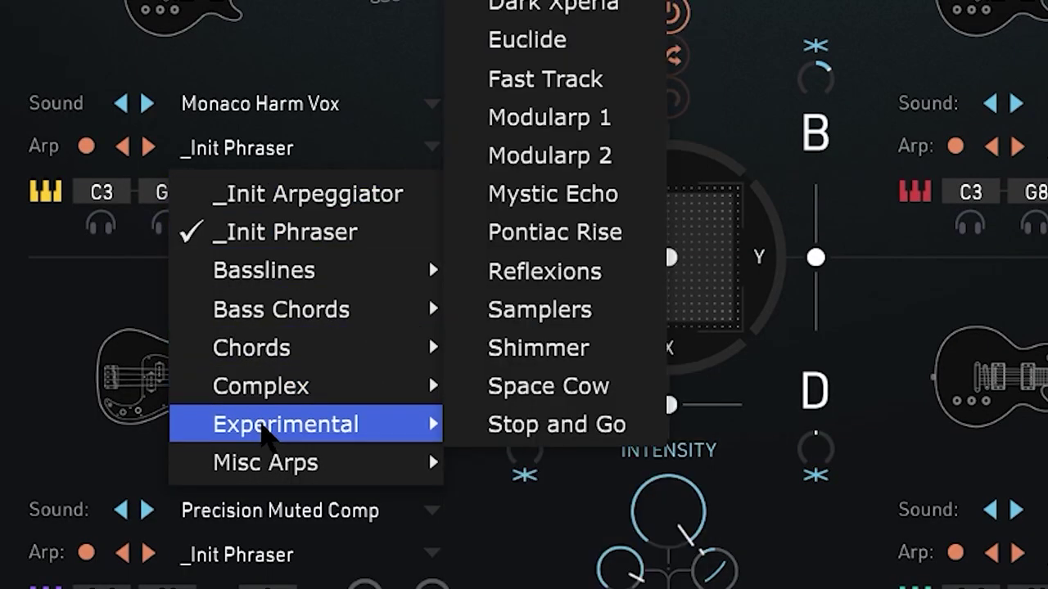
{"action": "mouse_move", "coordinate": [266, 468]}
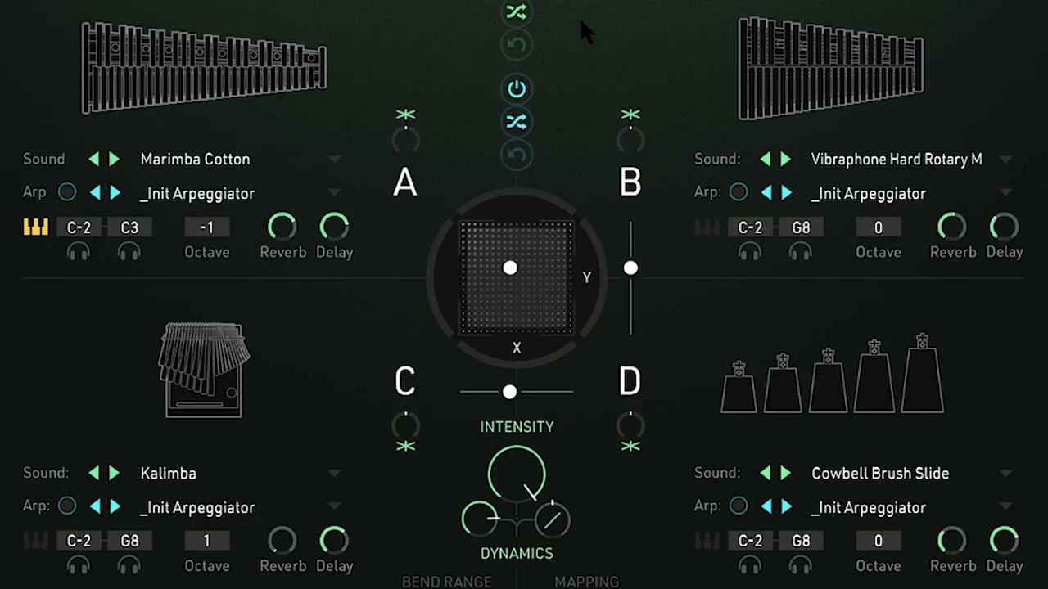
Drag Quadra's XY pad dot toward the top-right and scroll the preset browser to Gravity Wheel.
{"action": "mouse_move", "coordinate": [509, 267]}
{"action": "left_mouse_down"}
{"action": "mouse_move", "coordinate": [564, 229]}
{"action": "mouse_move", "coordinate": [557, 325]}
{"action": "mouse_move", "coordinate": [478, 327]}
{"action": "mouse_move", "coordinate": [472, 243]}
{"action": "mouse_move", "coordinate": [516, 269]}
{"action": "mouse_move", "coordinate": [506, 260]}
{"action": "left_mouse_up"}
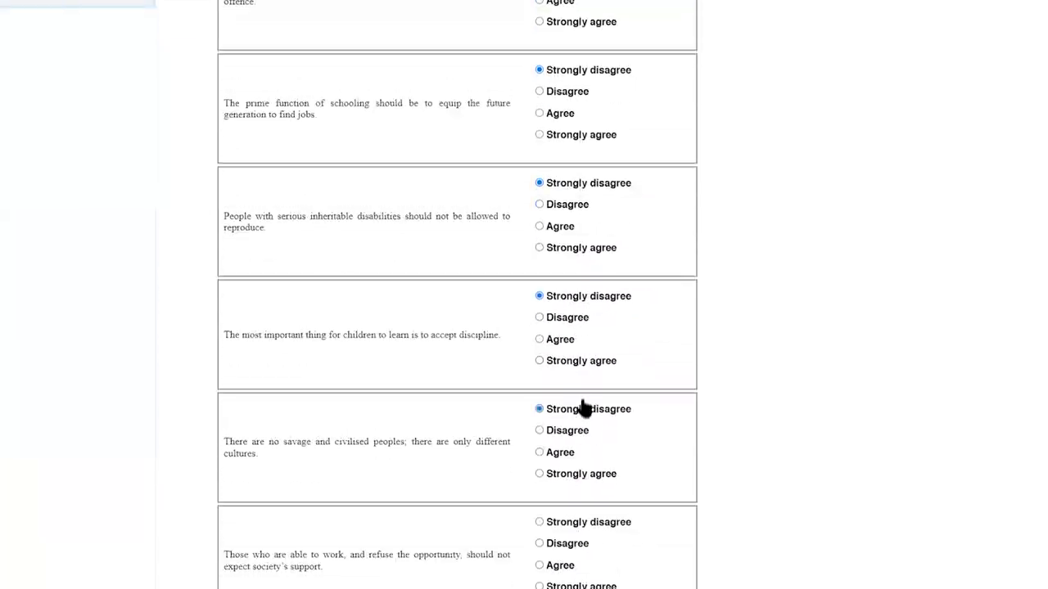
{"action": "scroll", "coordinate": [585, 405], "scroll_direction": "down", "scroll_amount": 7}
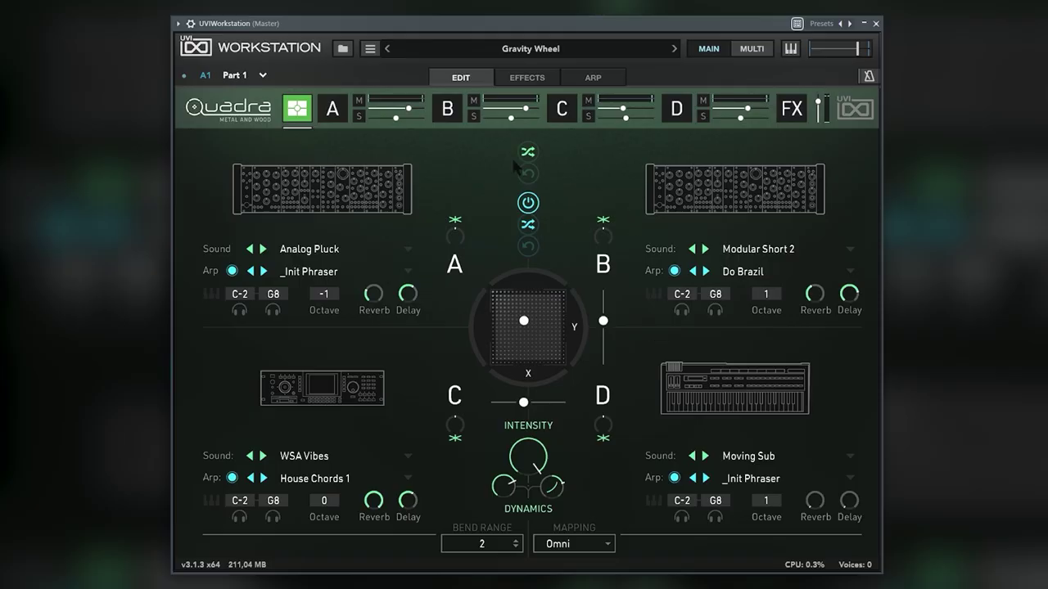
Lengthen layer A's amp attack, adjust decay and sustain, and lower the filter's wheel modulation.
{"action": "left_click", "coordinate": [336, 110]}
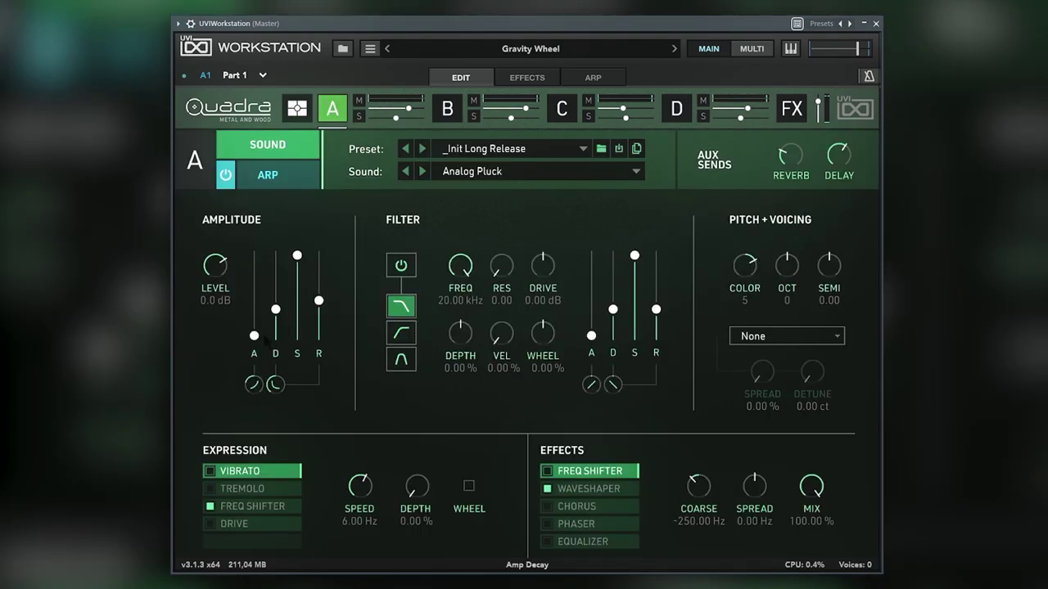
{"action": "left_click_drag", "start_coordinate": [254, 336], "coordinate": [276, 293]}
{"action": "left_click_drag", "start_coordinate": [297, 255], "coordinate": [297, 263]}
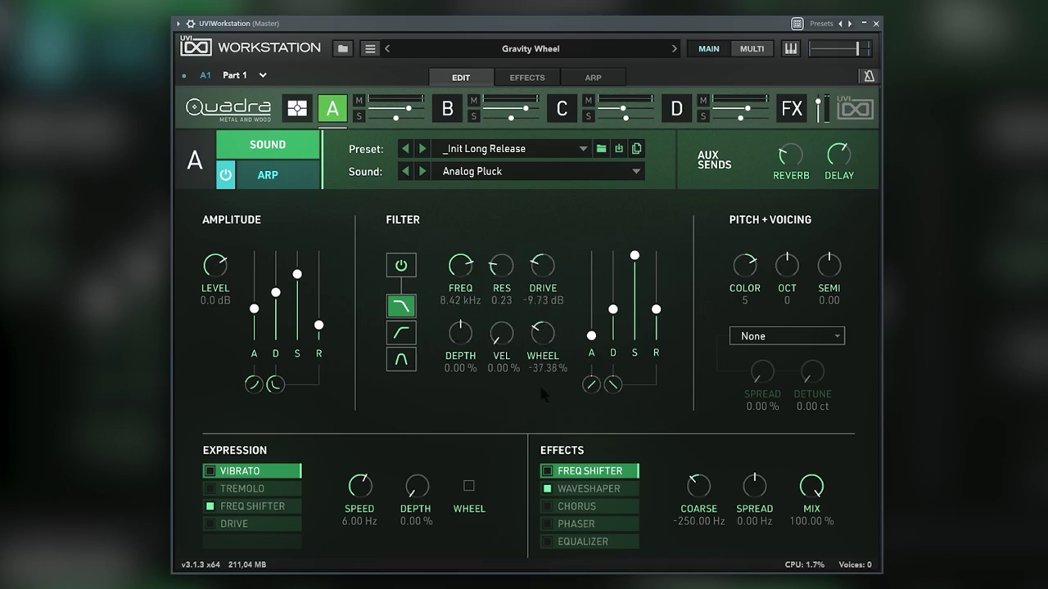
{"action": "left_click_drag", "start_coordinate": [538, 384], "coordinate": [539, 394]}
Inspect the tremolo and drive expressions and the equalizer, phaser, waveshaper and frequency shifter effects.
{"action": "left_click", "coordinate": [246, 492]}
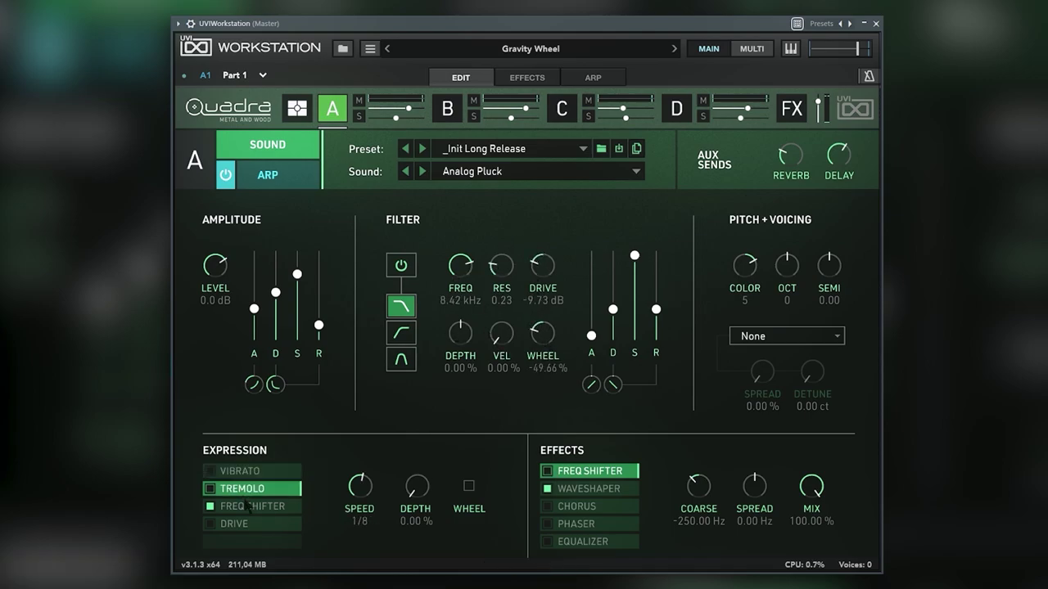
{"action": "left_click", "coordinate": [246, 525]}
{"action": "left_click", "coordinate": [577, 541]}
{"action": "left_click", "coordinate": [578, 523]}
{"action": "left_click", "coordinate": [574, 489]}
{"action": "left_click", "coordinate": [573, 475]}
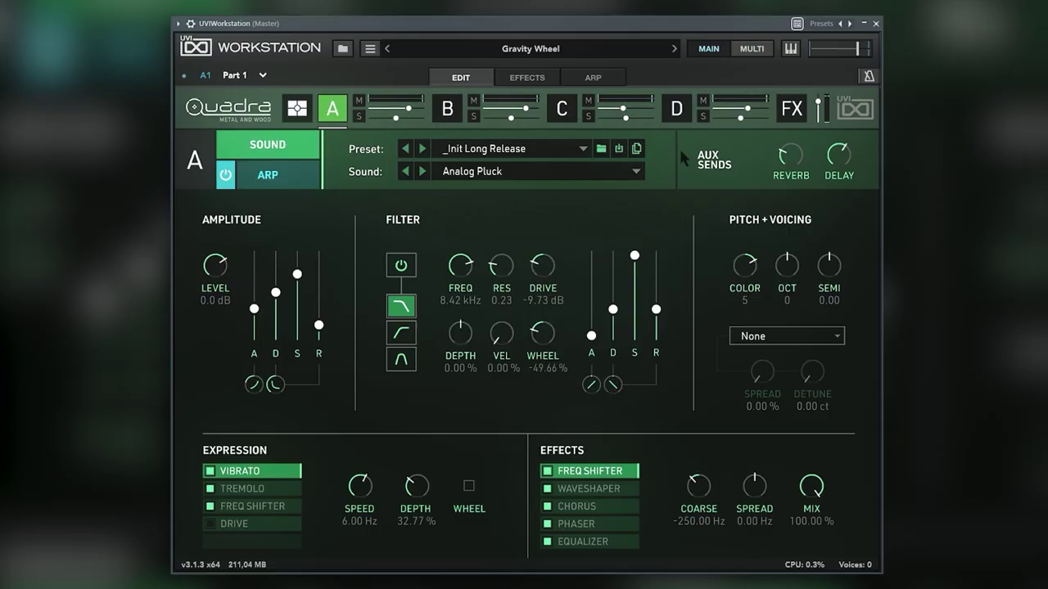
Toggle Quadra's master Aux Reverb, Aux Delay, Drive, Compressor, EQ and Maximizer modules on, then off again.
{"action": "left_click", "coordinate": [793, 108]}
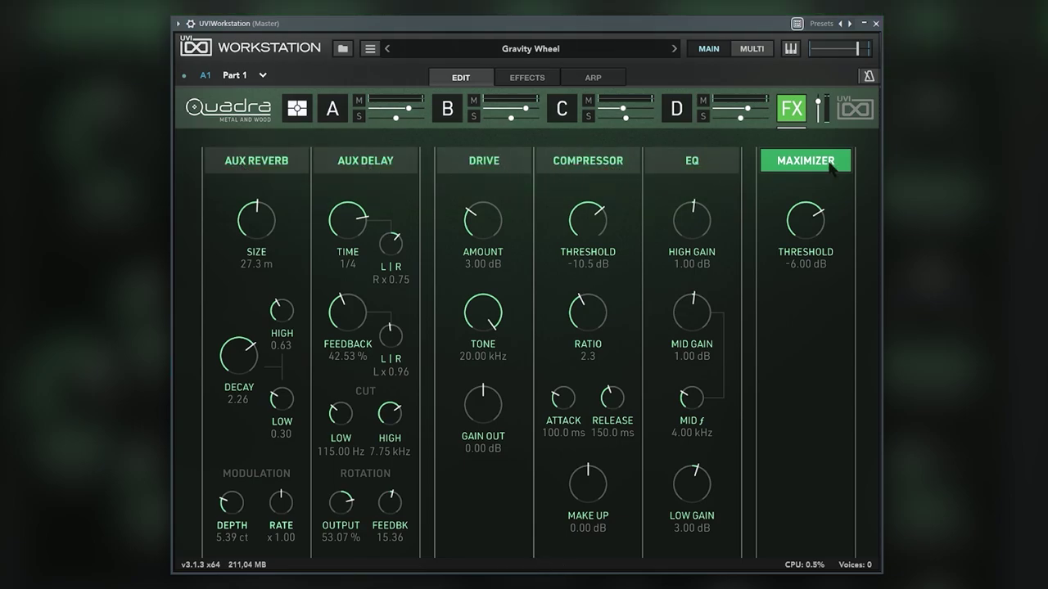
{"action": "left_click", "coordinate": [270, 169]}
{"action": "left_click", "coordinate": [365, 167]}
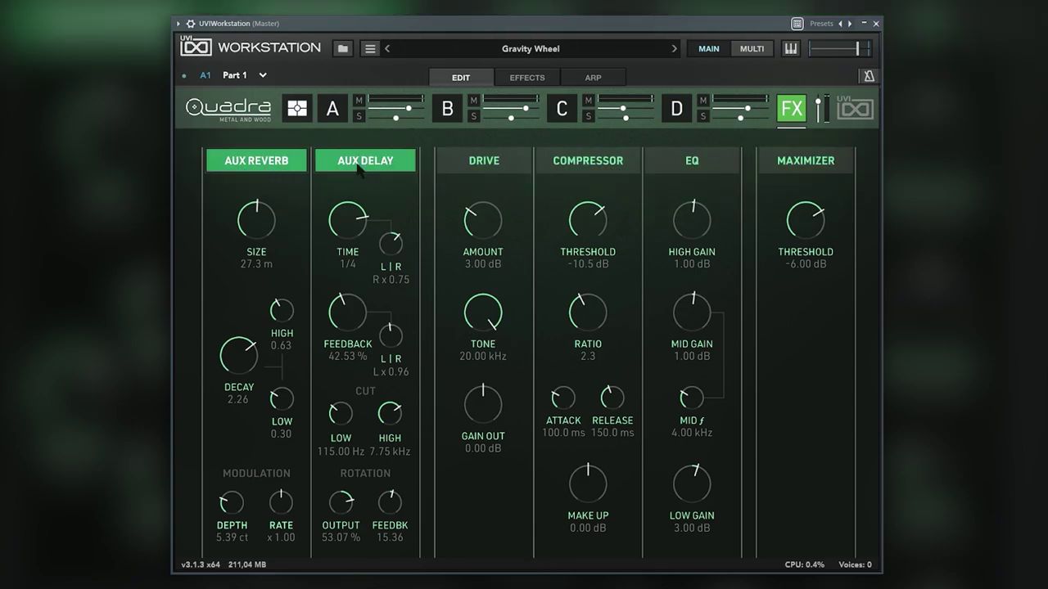
{"action": "left_click", "coordinate": [495, 168]}
{"action": "left_click", "coordinate": [590, 169]}
{"action": "left_click", "coordinate": [718, 169]}
{"action": "left_click", "coordinate": [808, 169]}
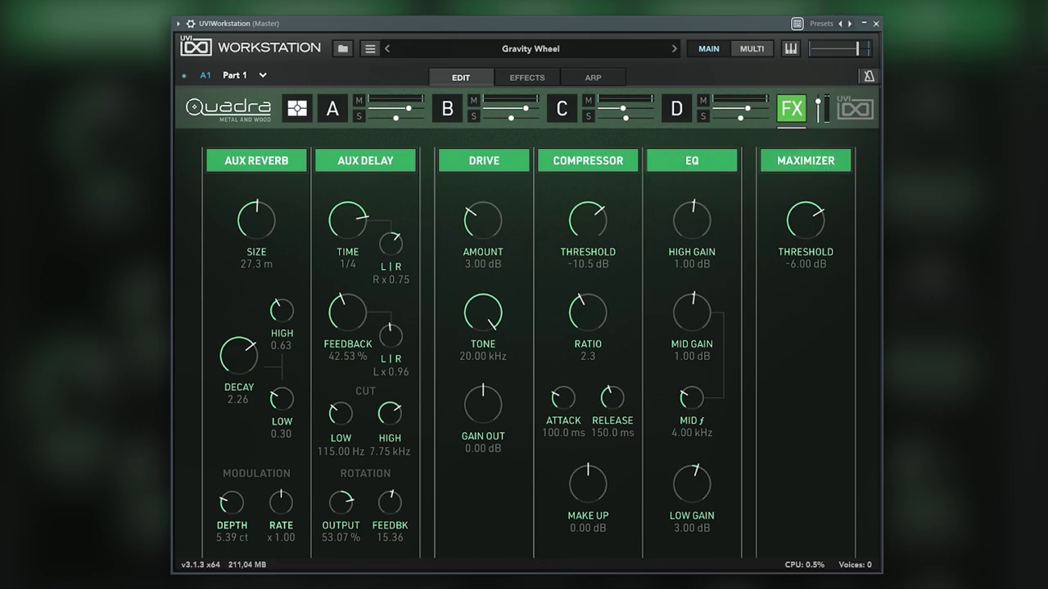
{"action": "left_click_drag", "start_coordinate": [692, 164], "coordinate": [240, 166]}
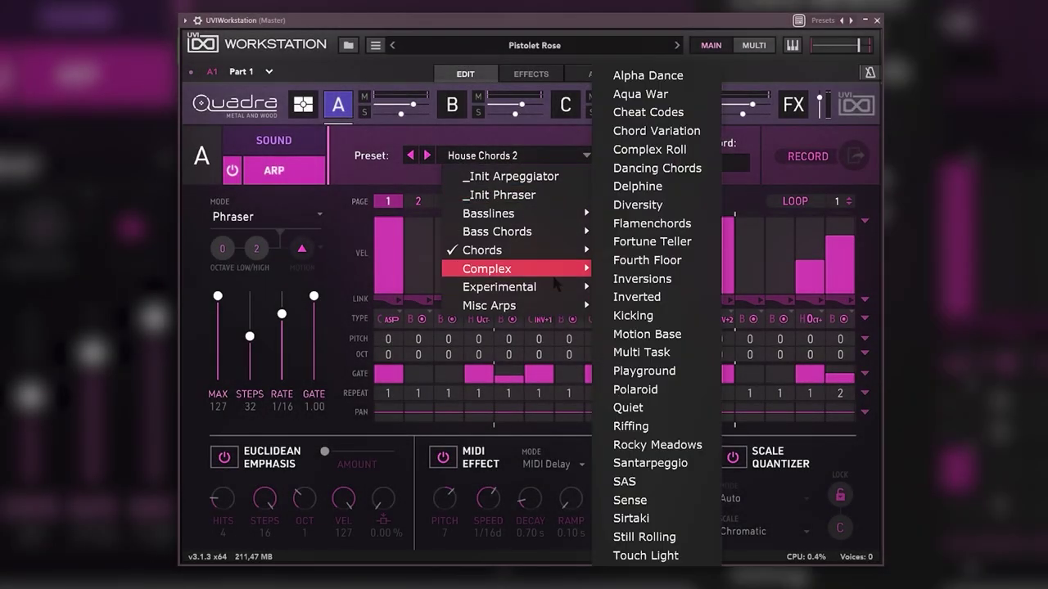
Load the Kicking pattern on layer A's arp and change its mode from Phraser to Arpeggiator.
{"action": "left_click", "coordinate": [643, 317]}
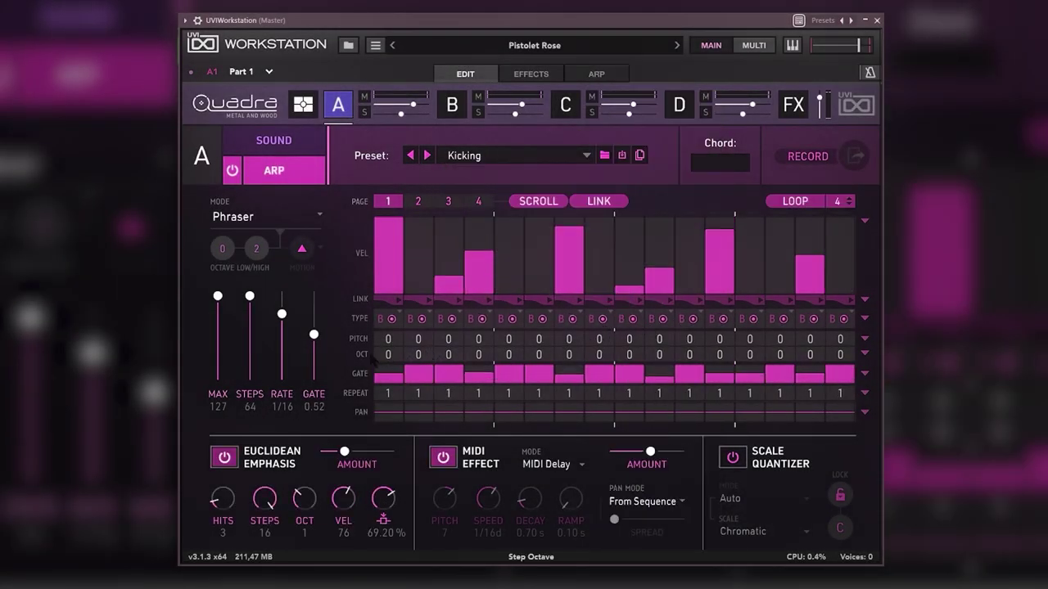
{"action": "left_click", "coordinate": [276, 227]}
{"action": "left_click", "coordinate": [275, 238]}
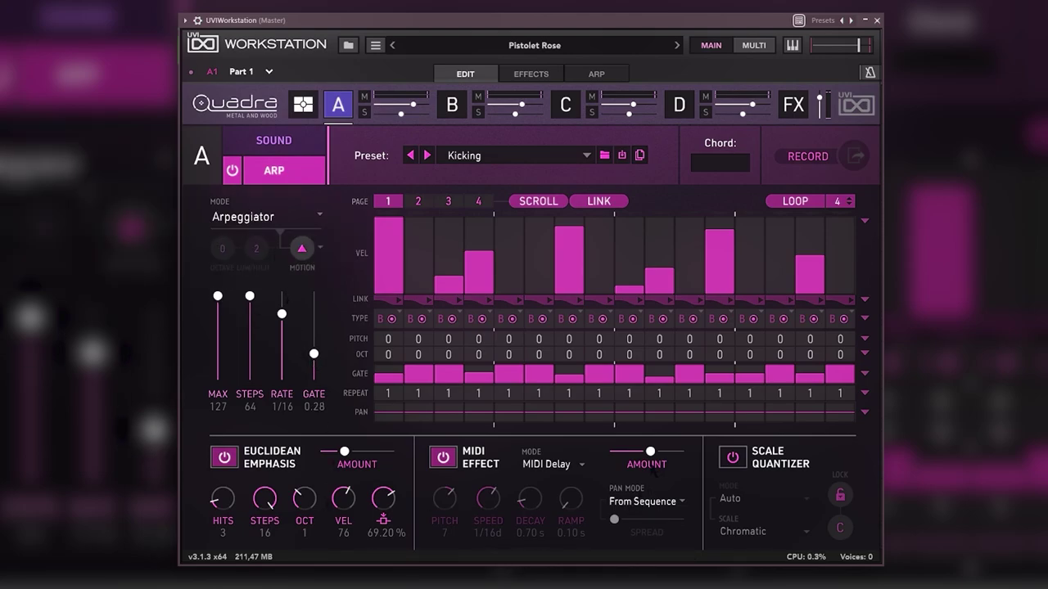
{"action": "mouse_move", "coordinate": [650, 451]}
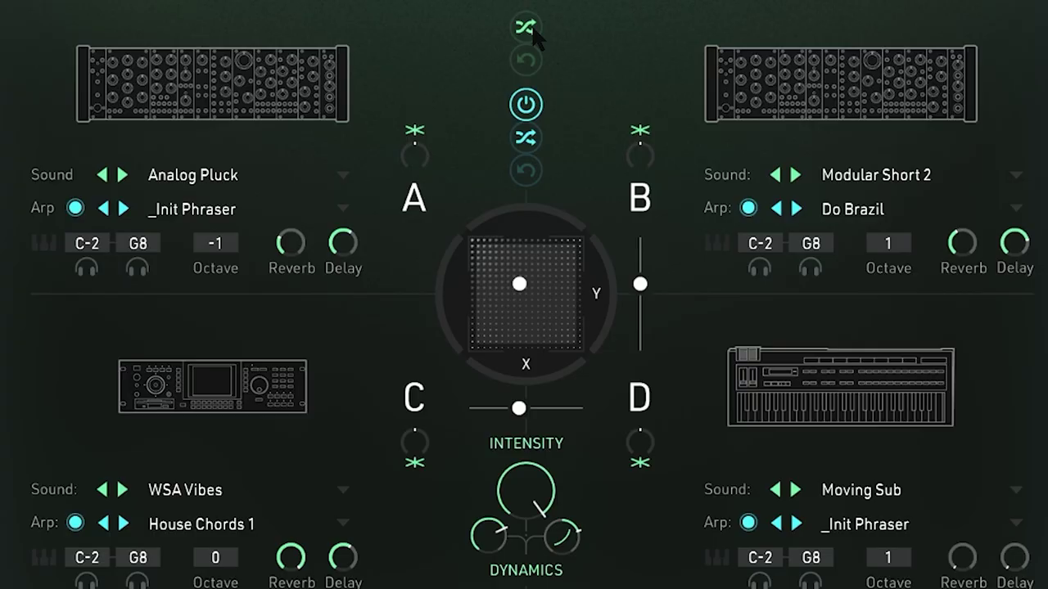
Randomize all four Quadra layer sounds with the shuffle button above the XY pad.
{"action": "left_click", "coordinate": [525, 28]}
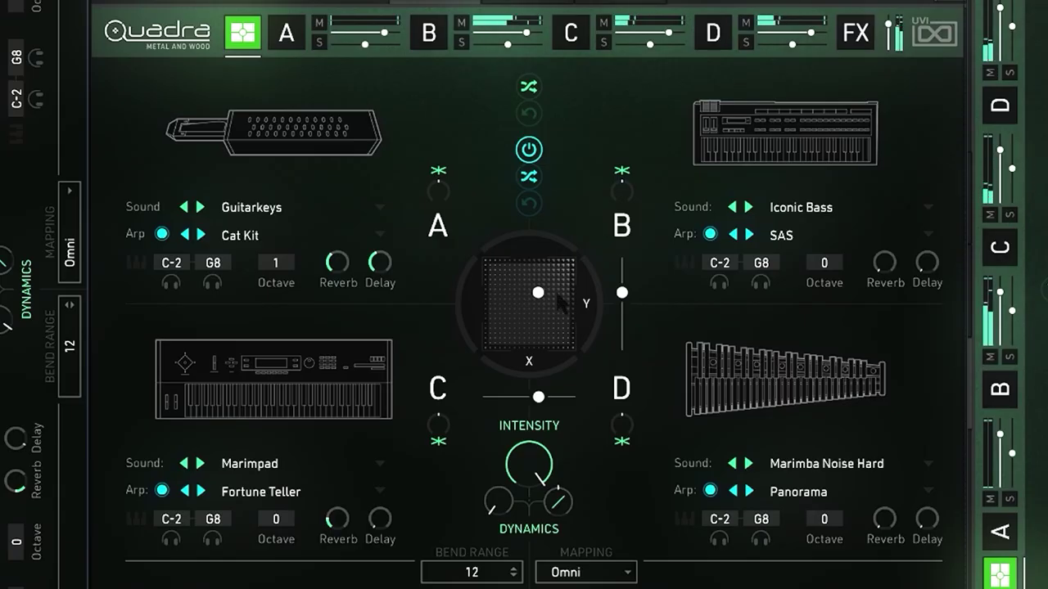
Drag the XY pad dot around to crossfade among Full Gongs Hard, Chimes Plastic, VS Tacked Tines and Little Marimba.
{"action": "left_click_drag", "start_coordinate": [528, 309], "coordinate": [542, 297]}
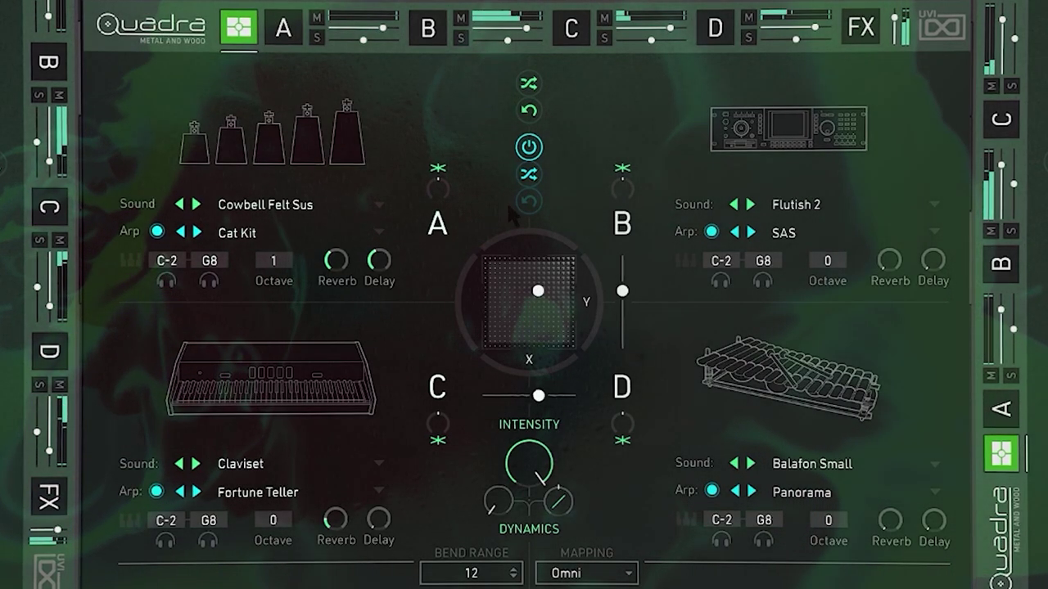
{"action": "left_click_drag", "start_coordinate": [538, 291], "coordinate": [544, 325]}
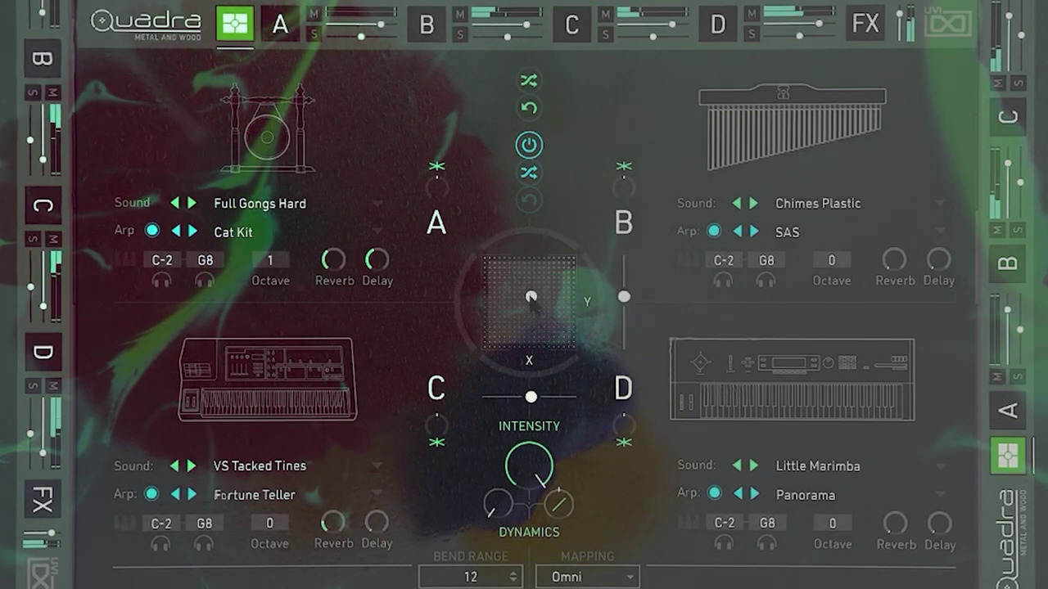
{"action": "left_click_drag", "start_coordinate": [531, 299], "coordinate": [555, 328]}
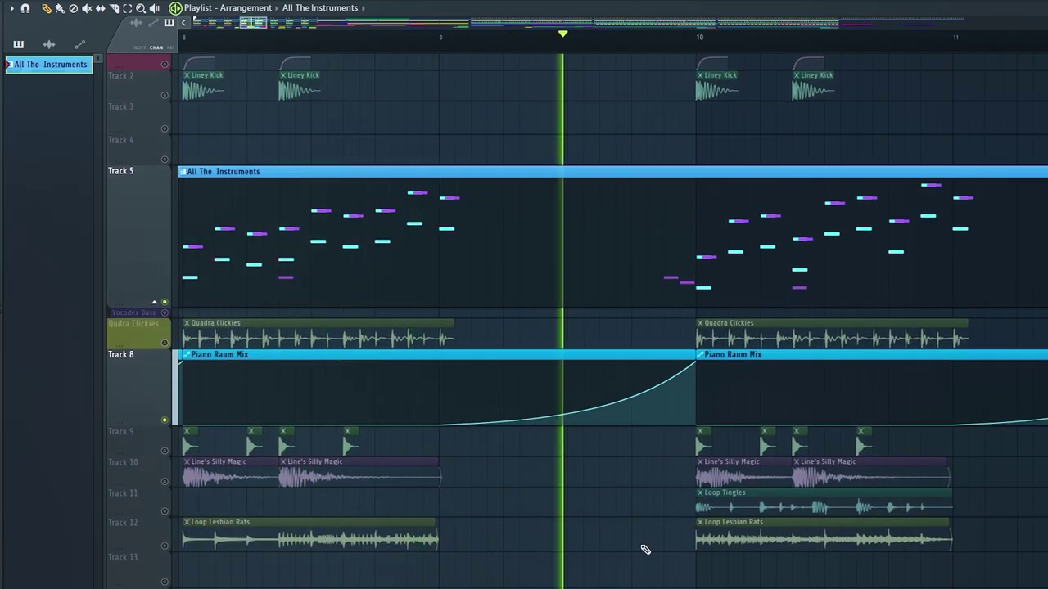
{"action": "scroll", "coordinate": [233, 501], "scroll_direction": "down", "scroll_amount": 1}
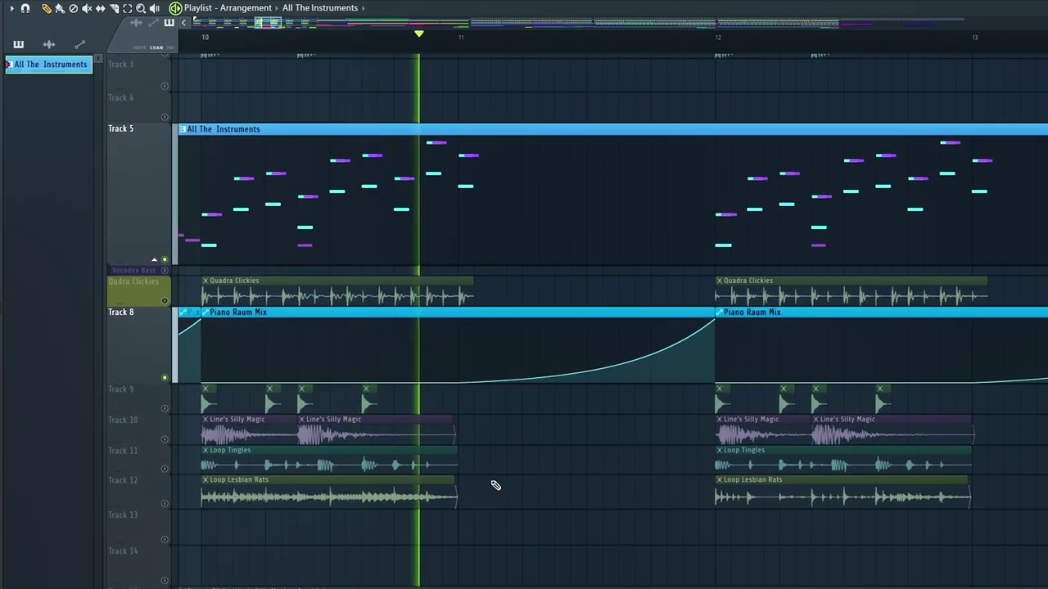
{"action": "scroll", "coordinate": [573, 458], "scroll_direction": "up", "scroll_amount": 1}
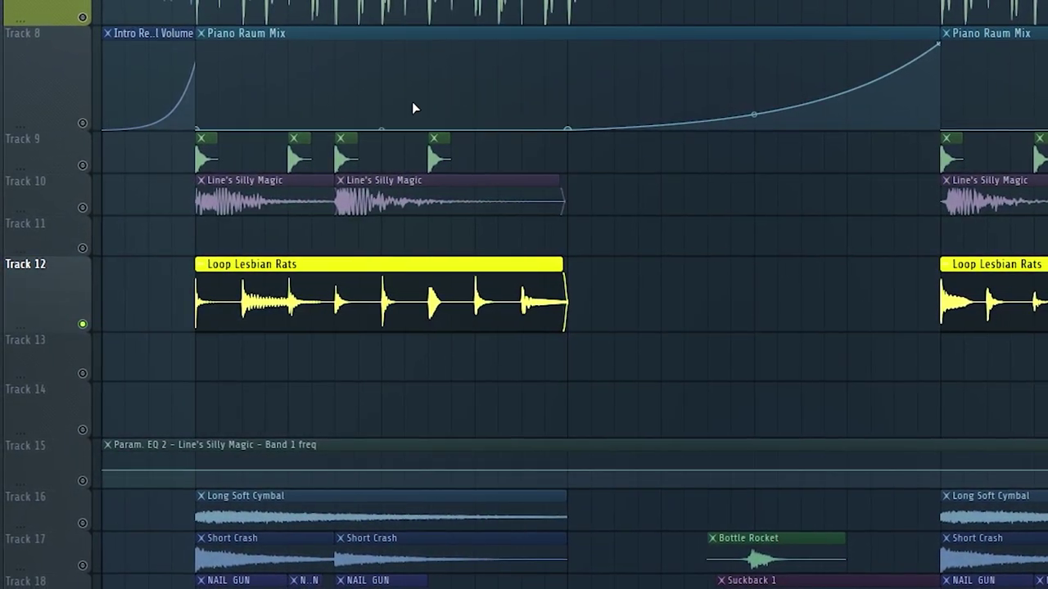
Play the arrangement through the Piano Raum Mix volume rise, cymbals, crashes and Suckback risers.
{"action": "key", "text": "space"}
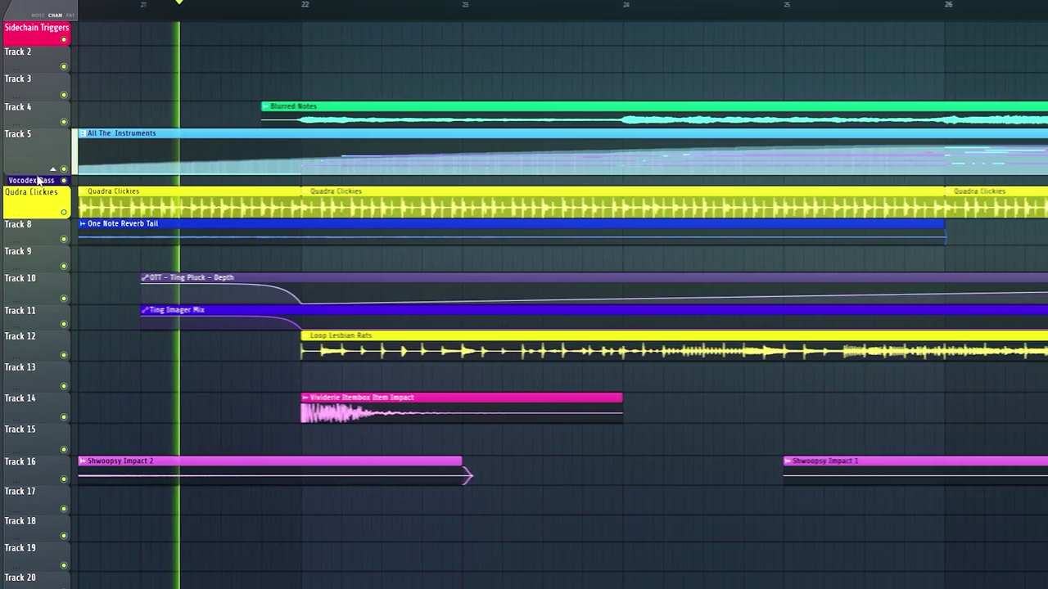
Make the All The Instruments track much taller, stop playback, and zoom in on its notes.
{"action": "left_click_drag", "start_coordinate": [36, 175], "coordinate": [36, 248]}
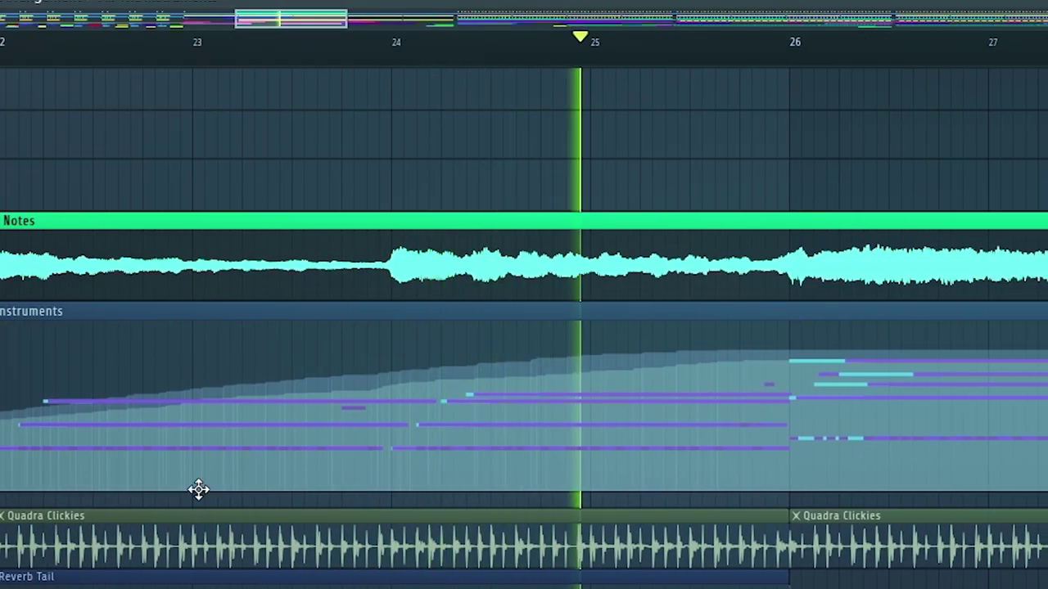
{"action": "scroll", "coordinate": [199, 489], "scroll_direction": "down", "scroll_amount": 2, "text": "ctrl"}
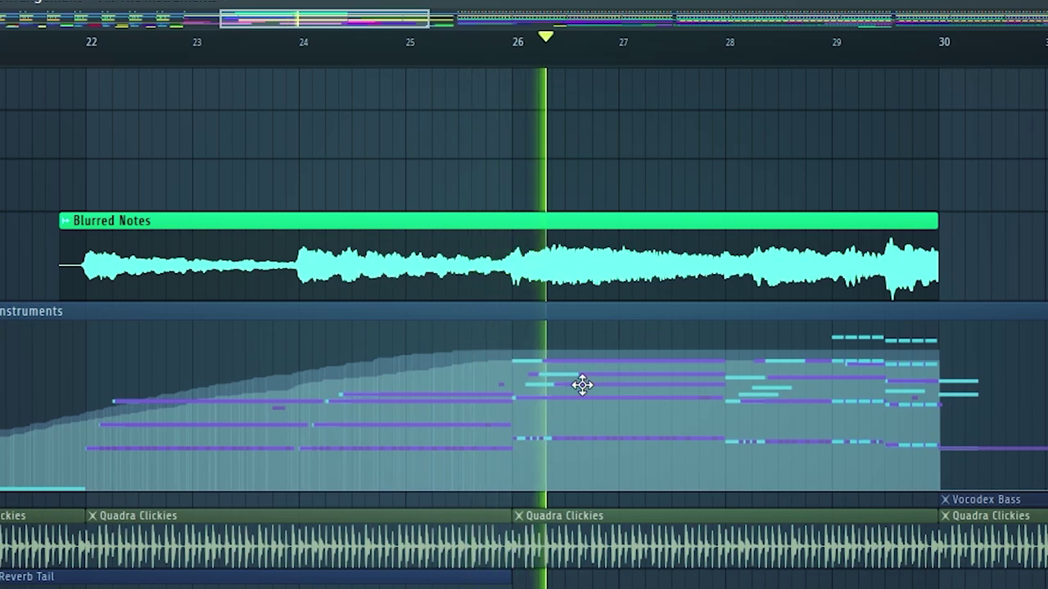
{"action": "key", "text": "space"}
{"action": "scroll", "coordinate": [225, 339], "scroll_direction": "up", "scroll_amount": 2, "text": "ctrl"}
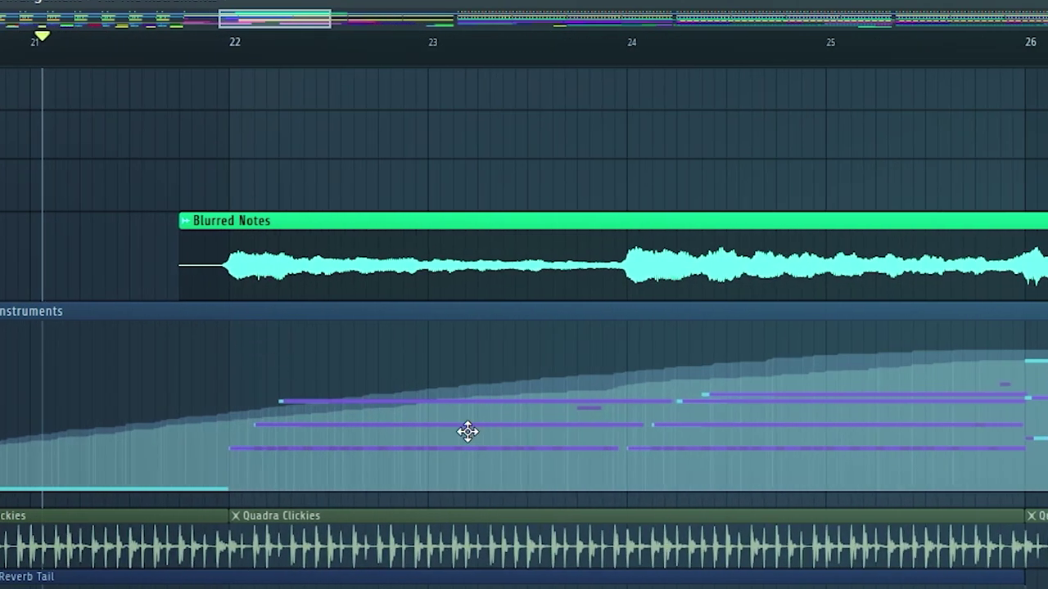
{"action": "scroll", "coordinate": [464, 432], "scroll_direction": "down", "scroll_amount": 1, "text": "ctrl"}
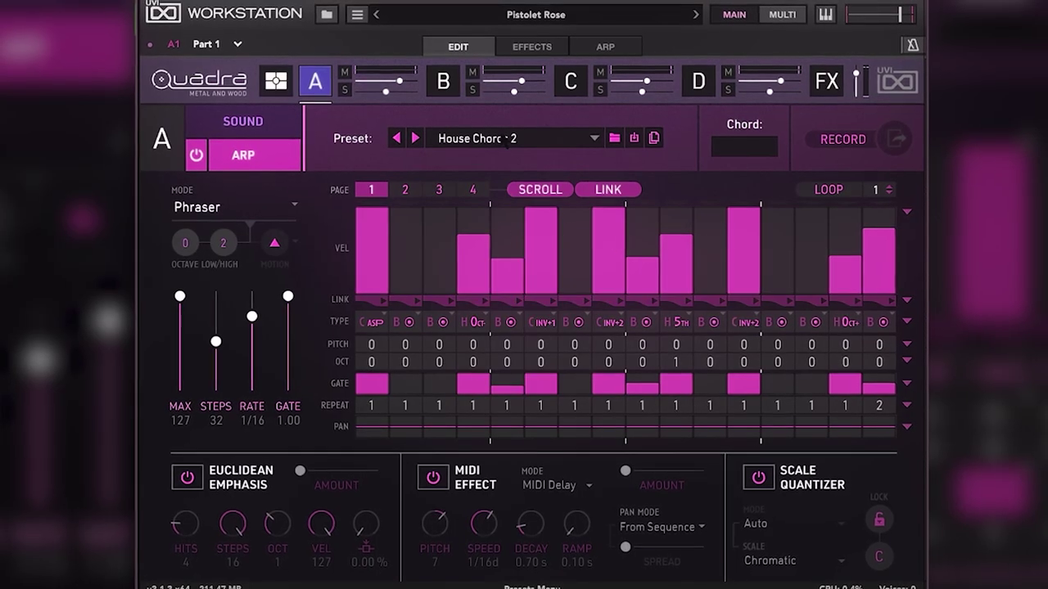
Give part A's arp the Complex > Kicking preset, gate lowered from 0.52 to 0.28, and Arpeggiator mode.
{"action": "left_click", "coordinate": [491, 139]}
{"action": "mouse_move", "coordinate": [556, 267]}
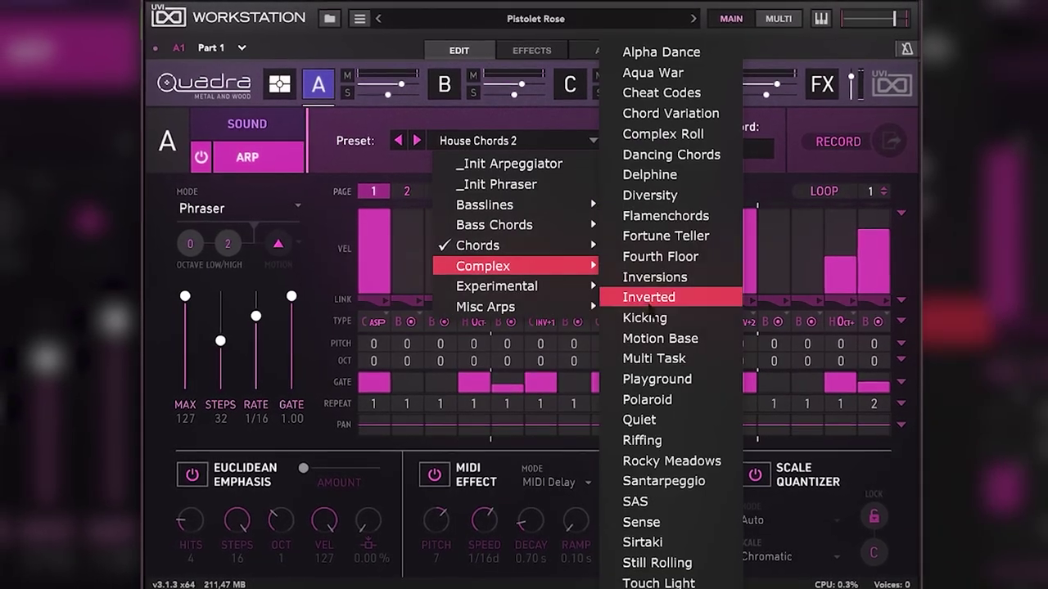
{"action": "left_click", "coordinate": [696, 250]}
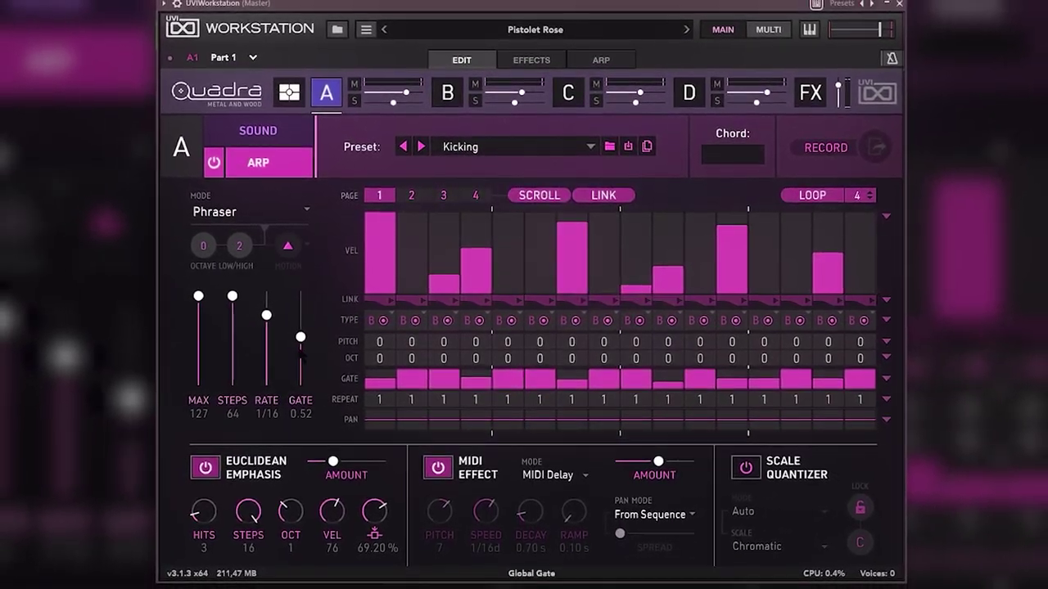
{"action": "left_click_drag", "start_coordinate": [298, 337], "coordinate": [299, 359]}
{"action": "left_click", "coordinate": [258, 214]}
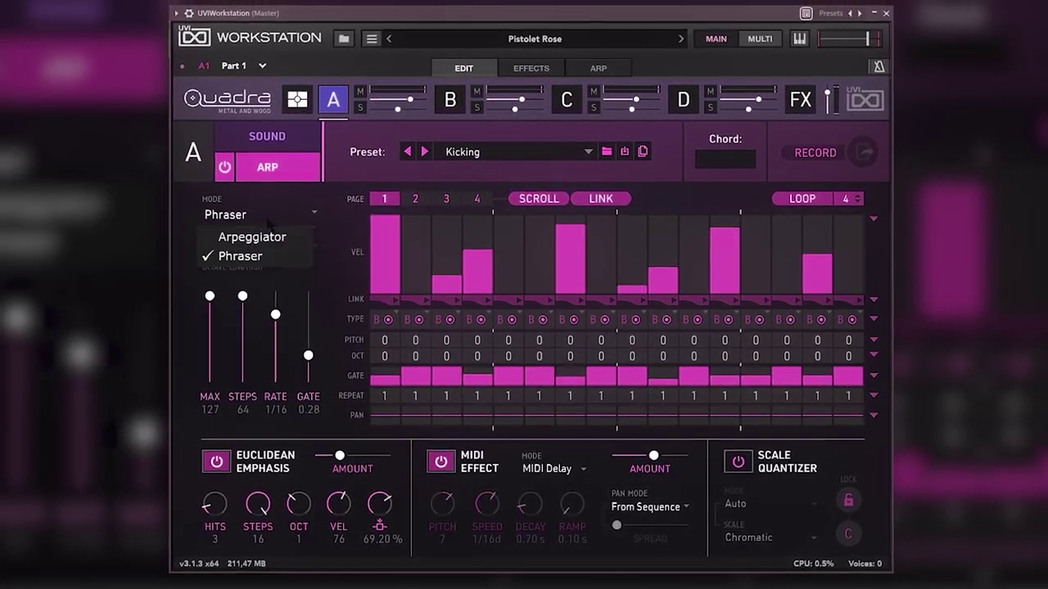
{"action": "left_click", "coordinate": [246, 237]}
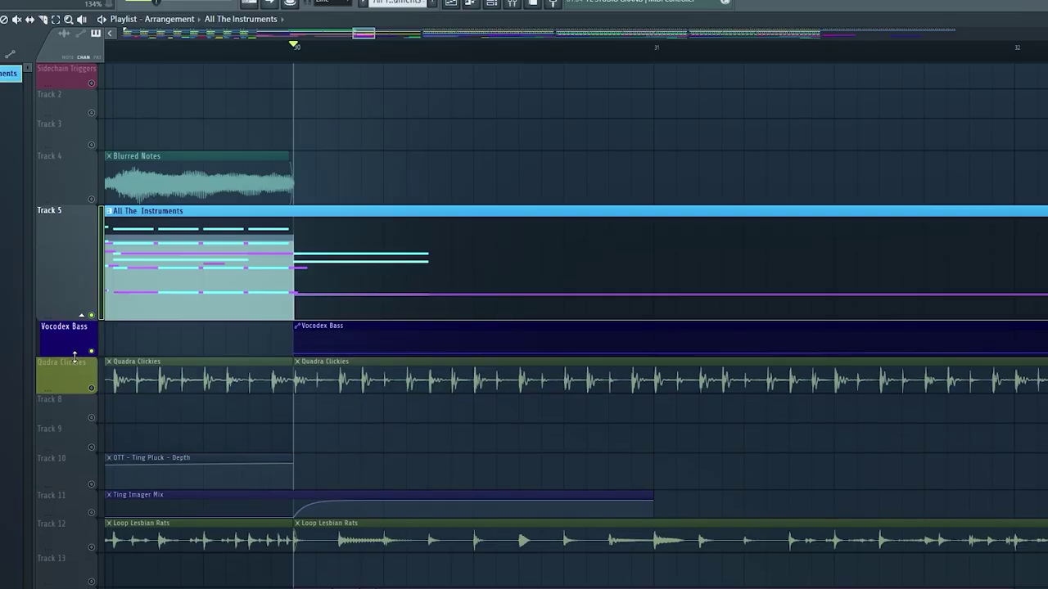
Pan the arrangement to bars 31–38 and open the Rebel Pluck channel's Quadra plugin window.
{"action": "scroll", "coordinate": [140, 347], "scroll_direction": "down", "scroll_amount": 2}
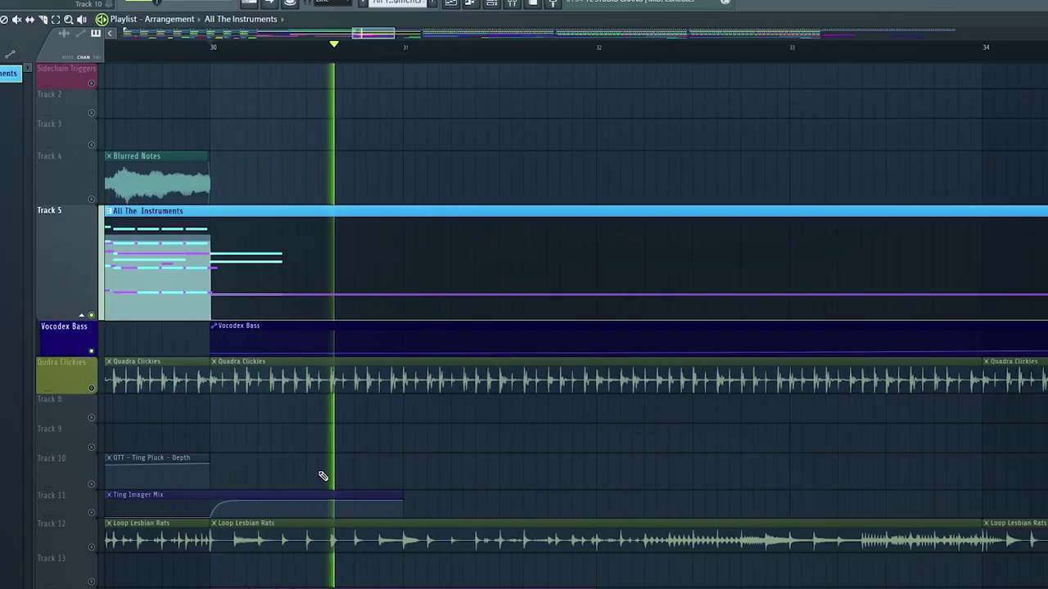
{"action": "scroll", "coordinate": [315, 471], "scroll_direction": "down", "scroll_amount": 2}
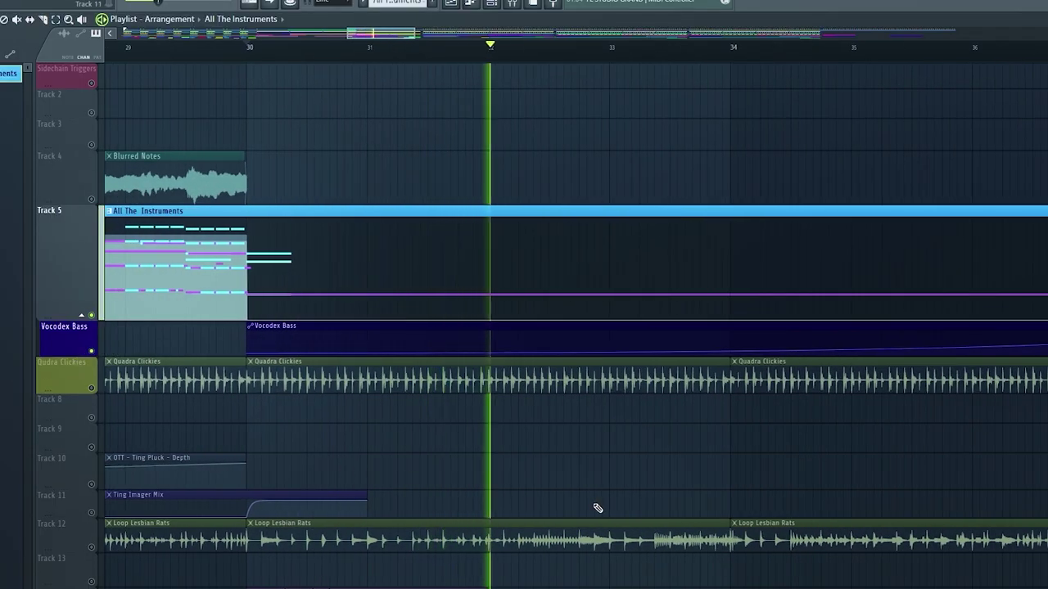
{"action": "left_click_drag", "start_coordinate": [593, 507], "coordinate": [387, 494]}
{"action": "left_click", "coordinate": [495, 4]}
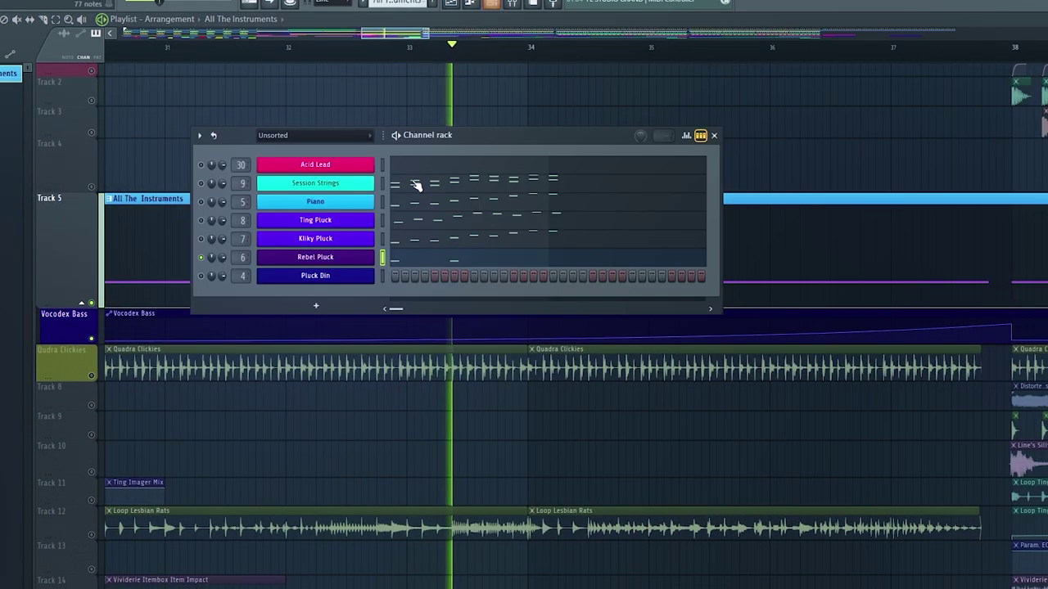
{"action": "left_click", "coordinate": [352, 256]}
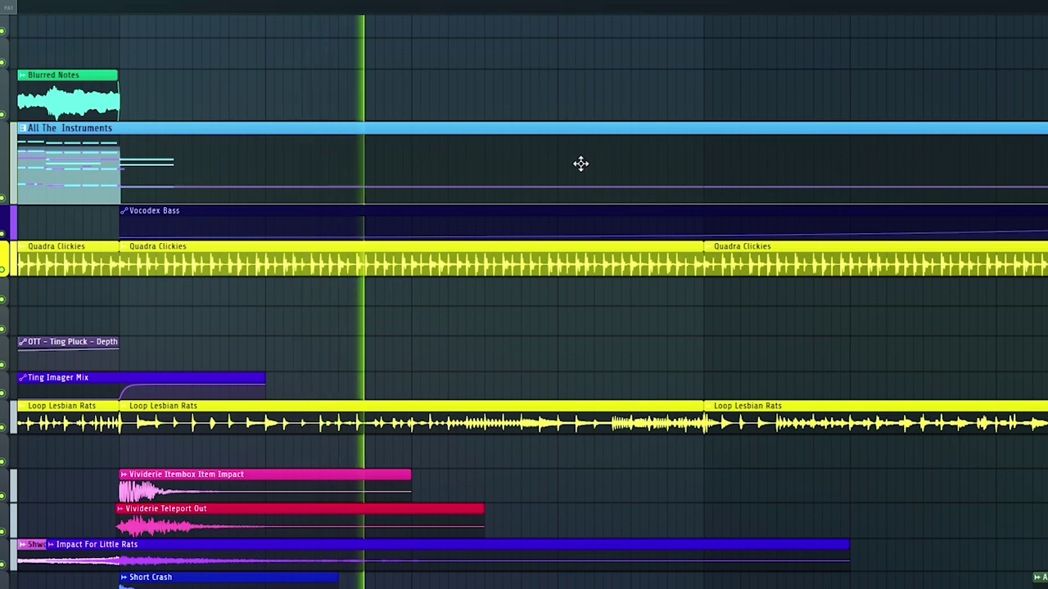
Pan the playlist to the Distortion Tail and Hat Hat Long section, then zoom in.
{"action": "left_click_drag", "start_coordinate": [730, 316], "coordinate": [330, 322]}
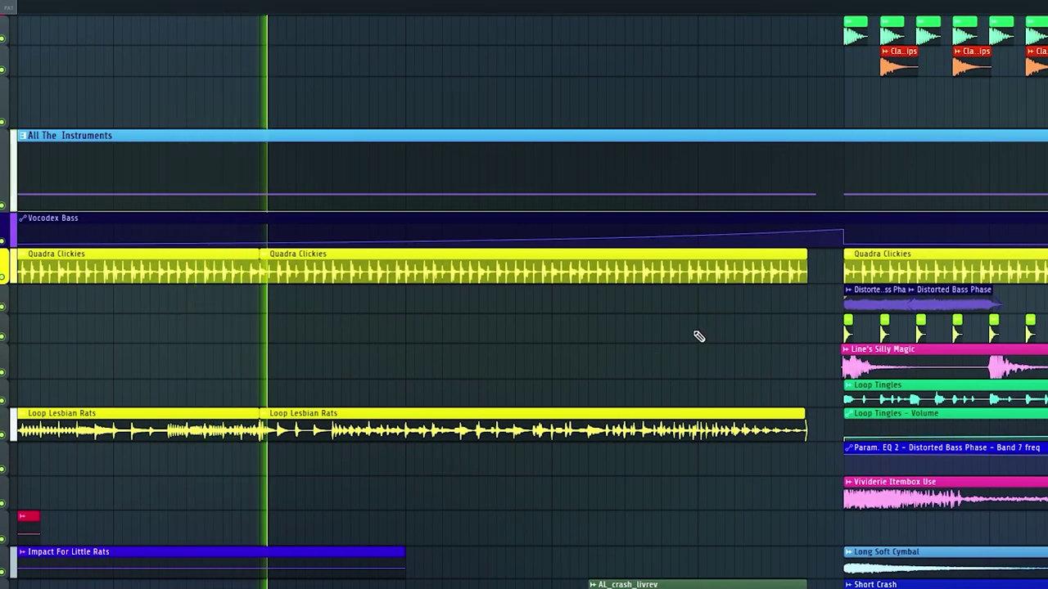
{"action": "left_click_drag", "start_coordinate": [698, 336], "coordinate": [633, 386]}
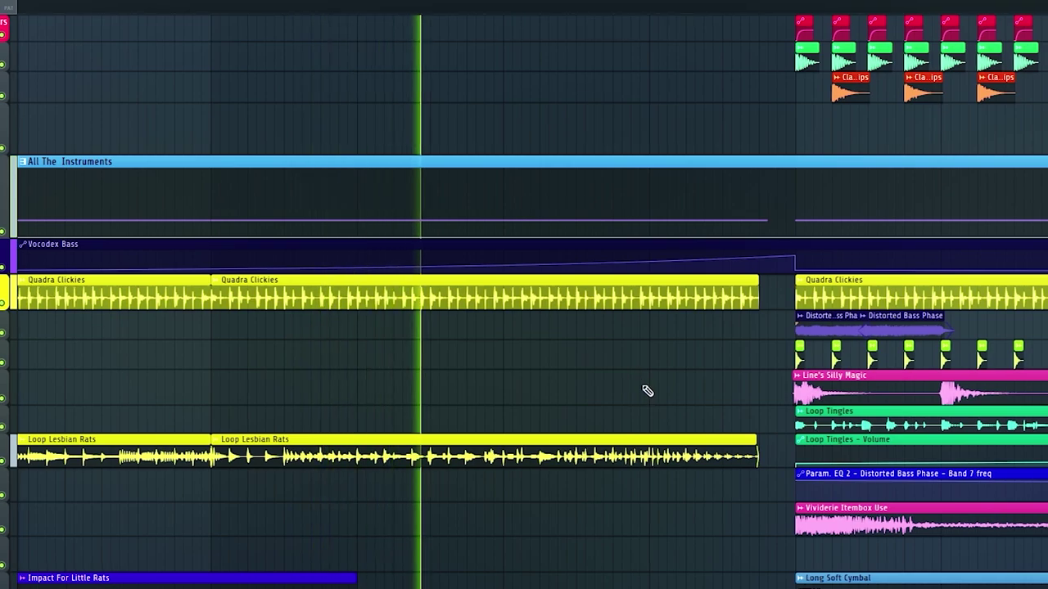
{"action": "left_click_drag", "start_coordinate": [647, 411], "coordinate": [188, 428]}
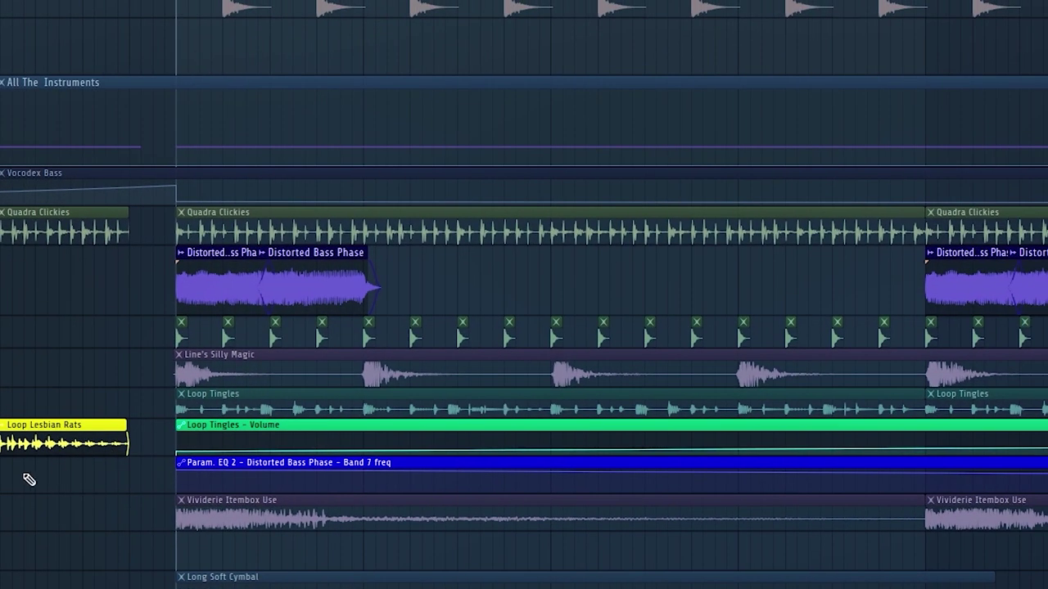
{"action": "scroll", "coordinate": [260, 330], "scroll_direction": "up", "scroll_amount": 2}
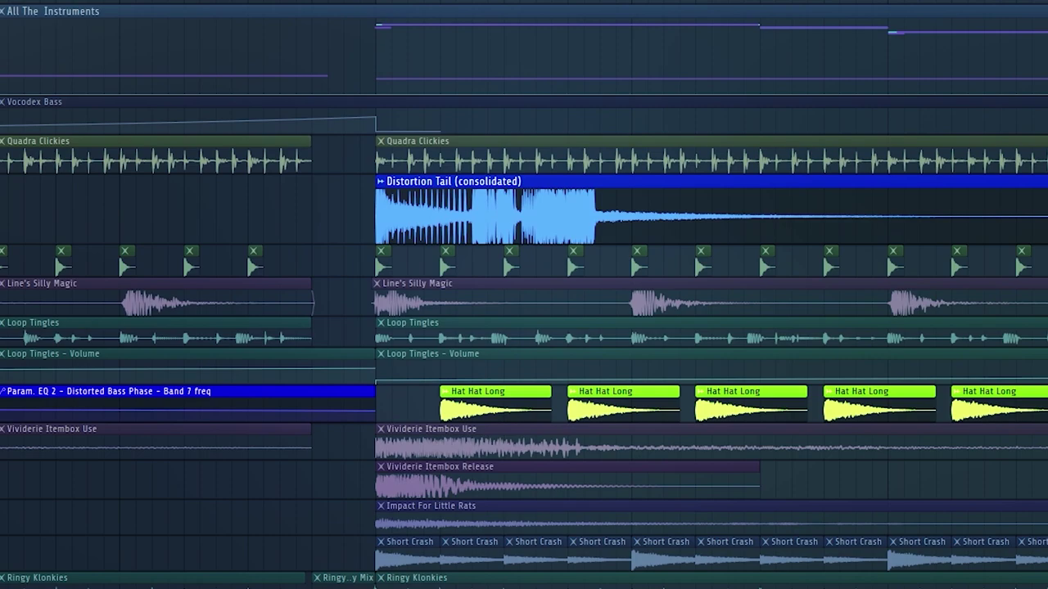
{"action": "left_click", "coordinate": [314, 128]}
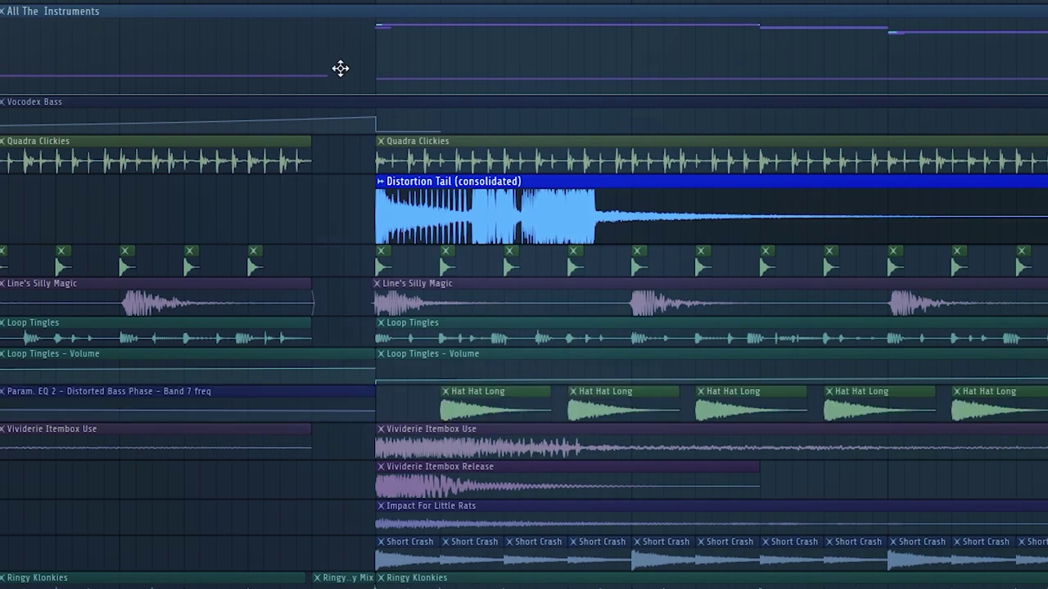
{"action": "scroll", "coordinate": [517, 126], "scroll_direction": "up", "scroll_amount": 2}
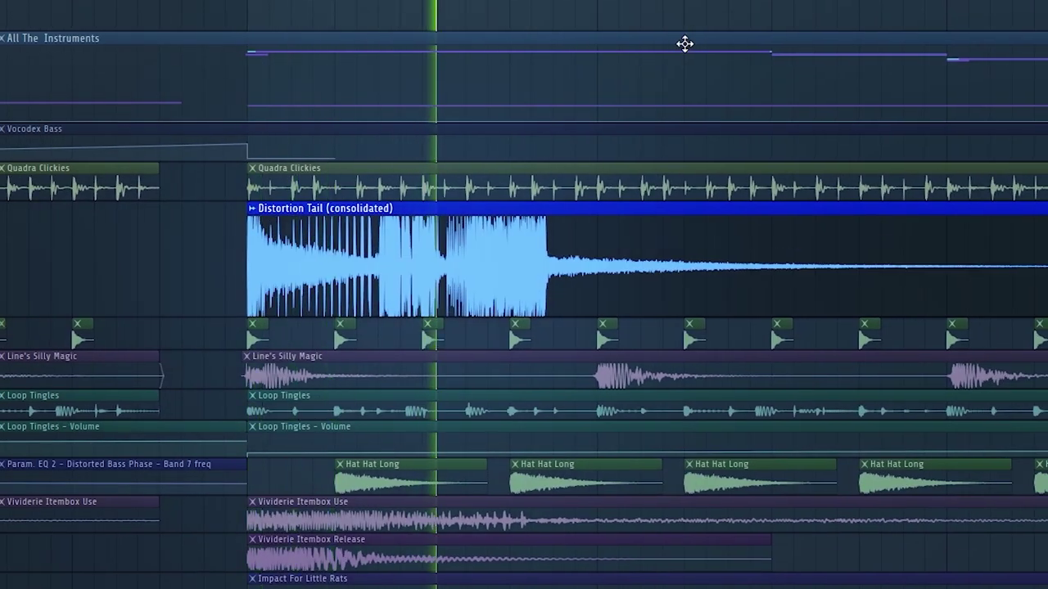
{"action": "scroll", "coordinate": [295, 96], "scroll_direction": "down", "scroll_amount": 2}
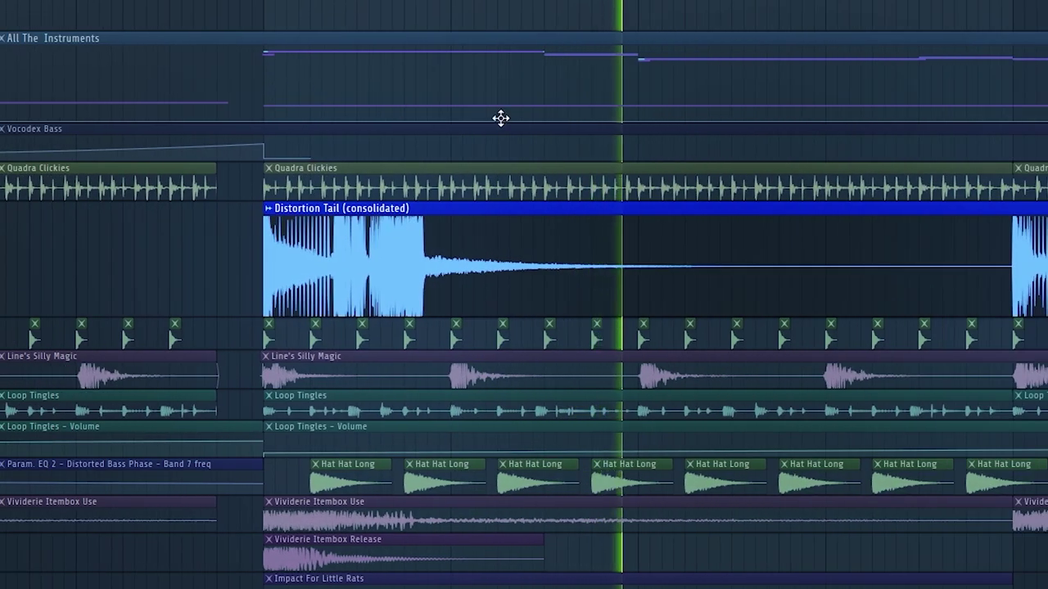
{"action": "scroll", "coordinate": [469, 140], "scroll_direction": "right", "scroll_amount": 5}
{"action": "scroll", "coordinate": [663, 210], "scroll_direction": "up", "scroll_amount": 2}
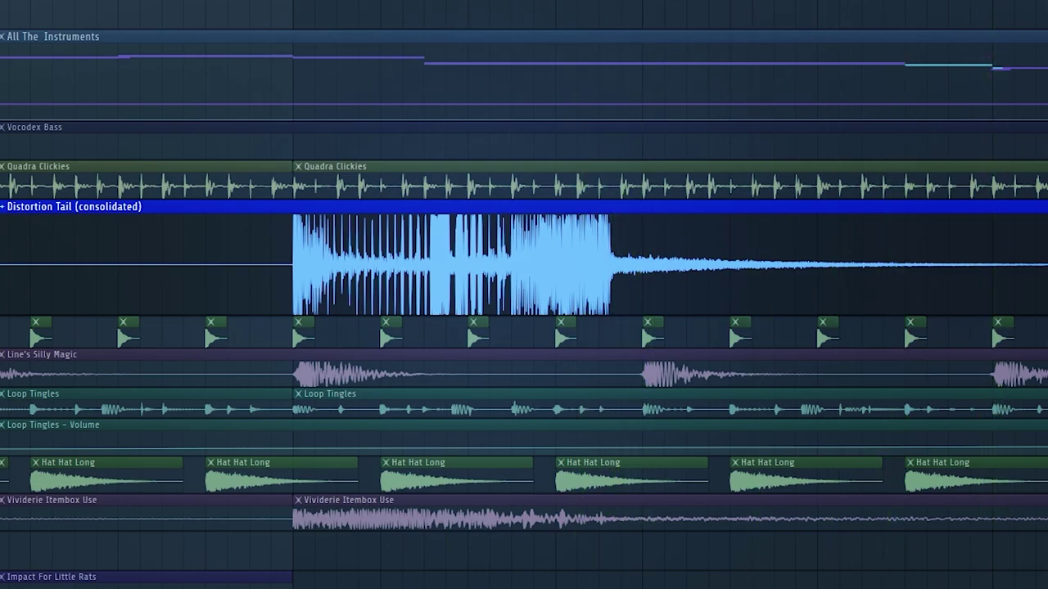
{"action": "scroll", "coordinate": [261, 228], "scroll_direction": "up", "scroll_amount": 3}
{"action": "scroll", "coordinate": [306, 145], "scroll_direction": "up", "scroll_amount": 3}
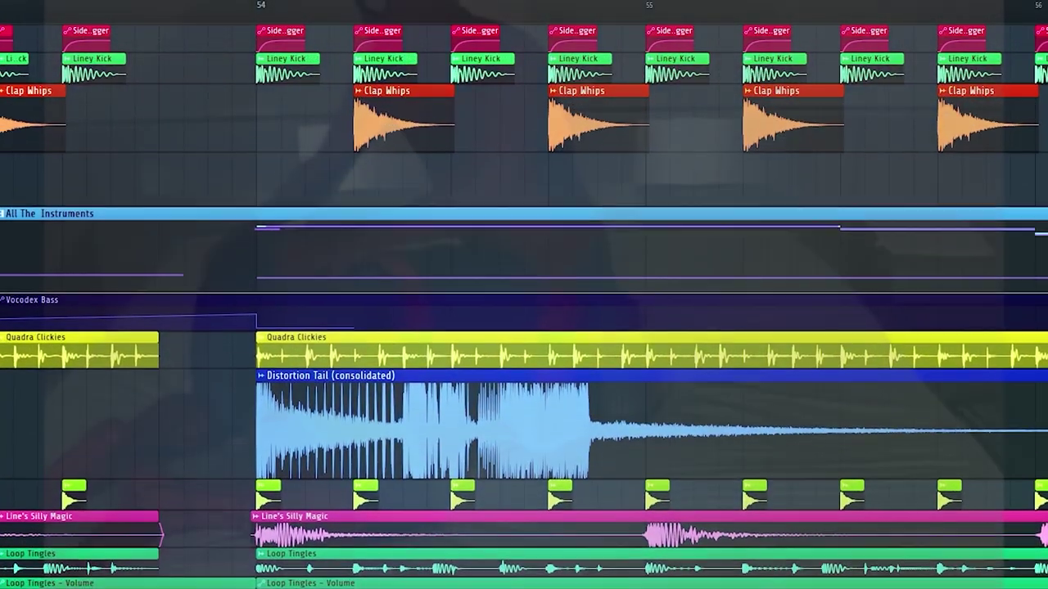
{"action": "scroll", "coordinate": [363, 33], "scroll_direction": "up", "scroll_amount": 3}
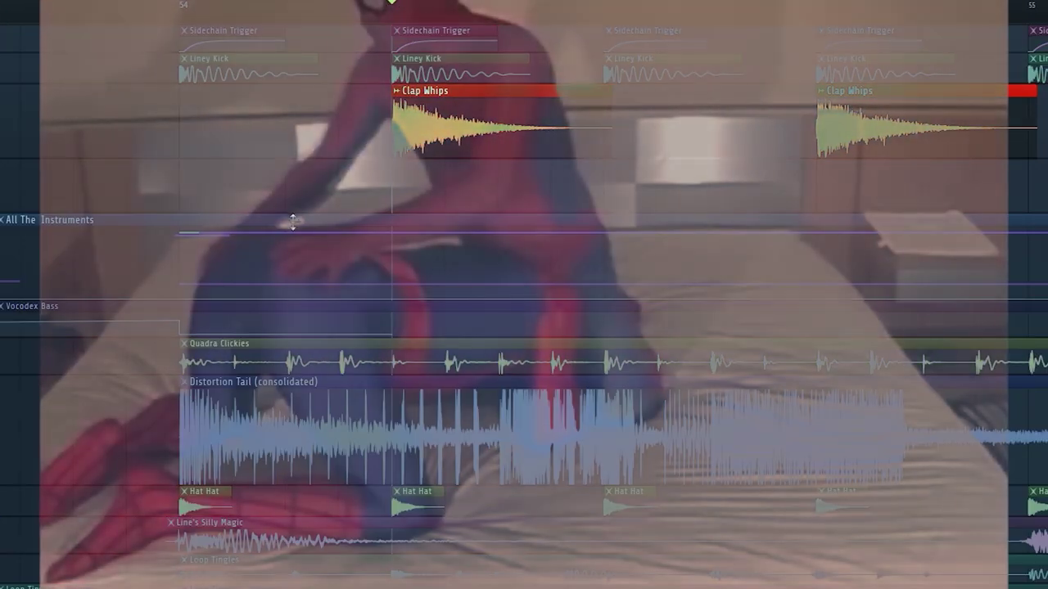
{"action": "scroll", "coordinate": [289, 228], "scroll_direction": "down", "scroll_amount": 4}
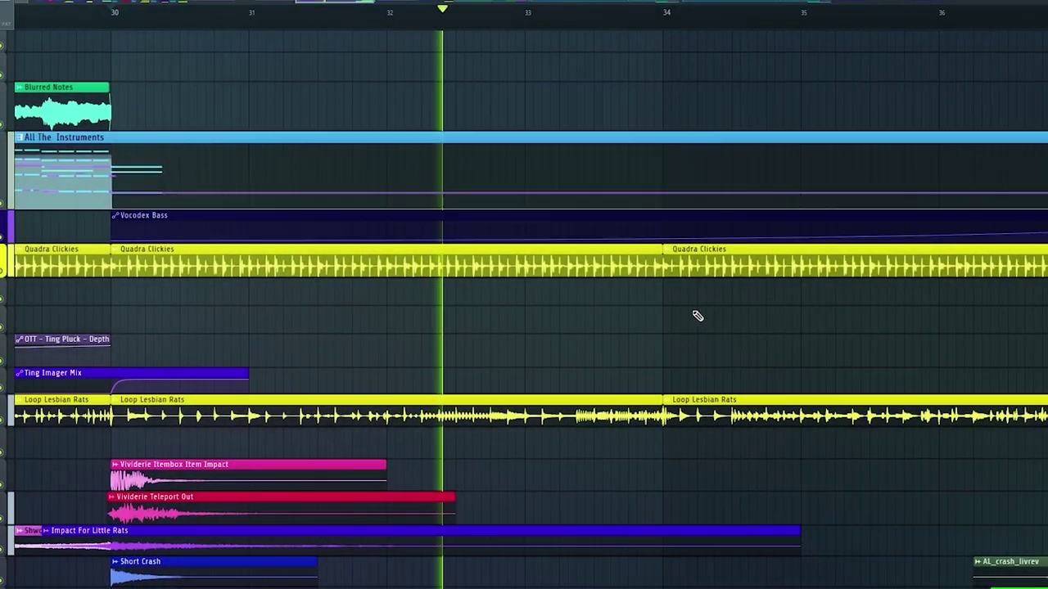
Pan the Playlist through bars 30–44 during playback to follow the Acid Lead.
{"action": "left_click_drag", "start_coordinate": [702, 316], "coordinate": [316, 320]}
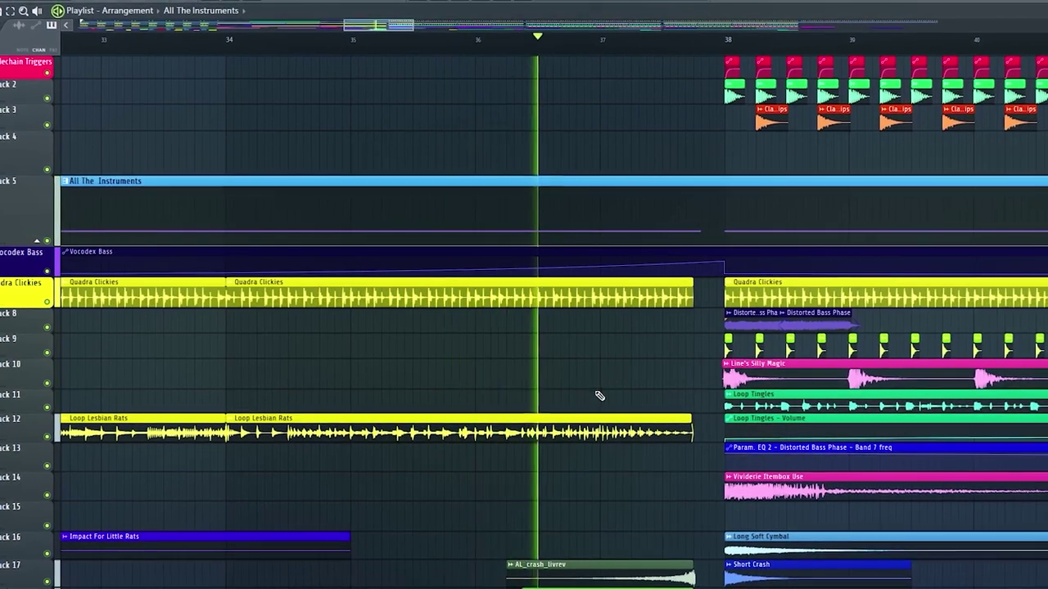
{"action": "left_click_drag", "start_coordinate": [599, 397], "coordinate": [246, 403]}
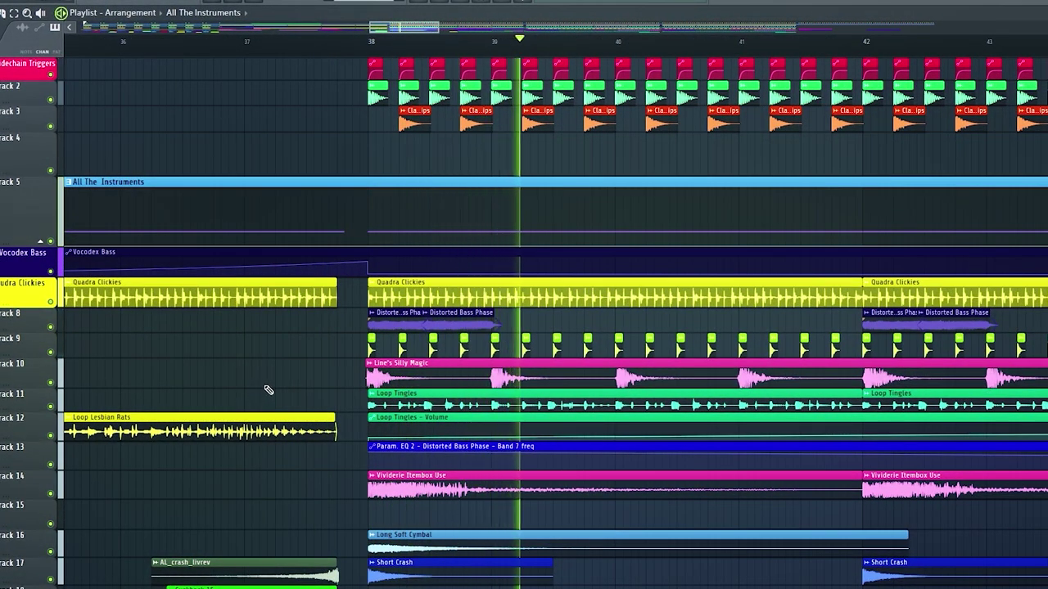
{"action": "left_click_drag", "start_coordinate": [270, 388], "coordinate": [117, 382]}
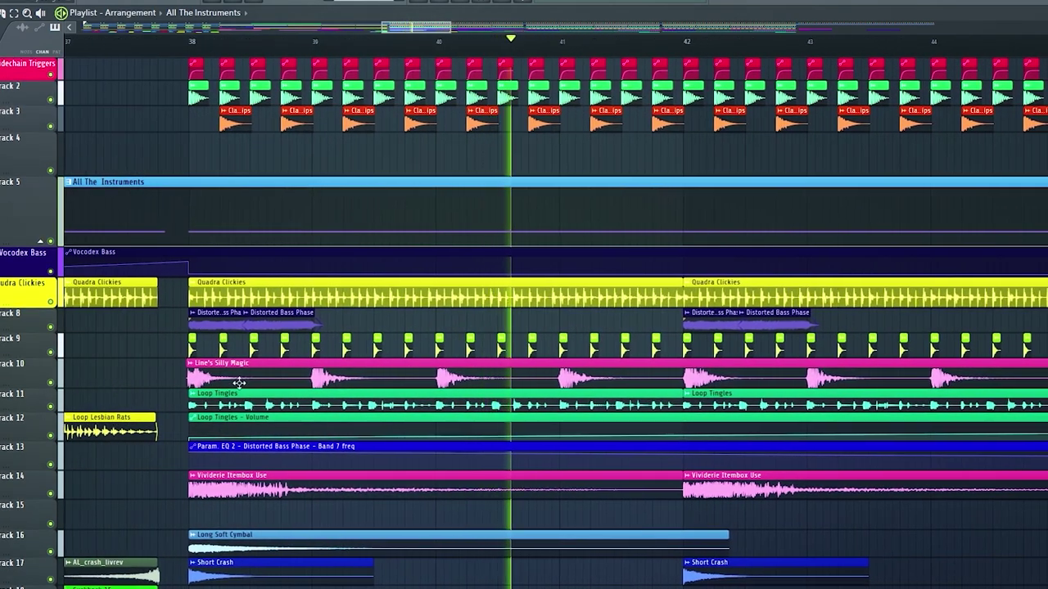
{"action": "left_click_drag", "start_coordinate": [512, 326], "coordinate": [243, 329]}
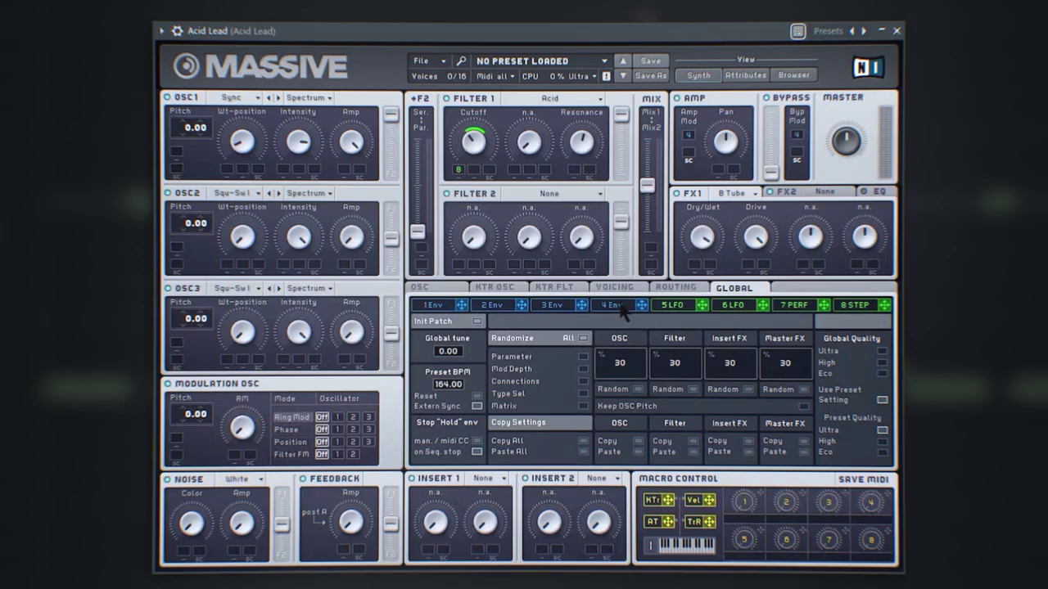
View the Acid Lead's 4 Env tab, then its 8 Step sequencer page in Massive.
{"action": "left_click", "coordinate": [611, 305]}
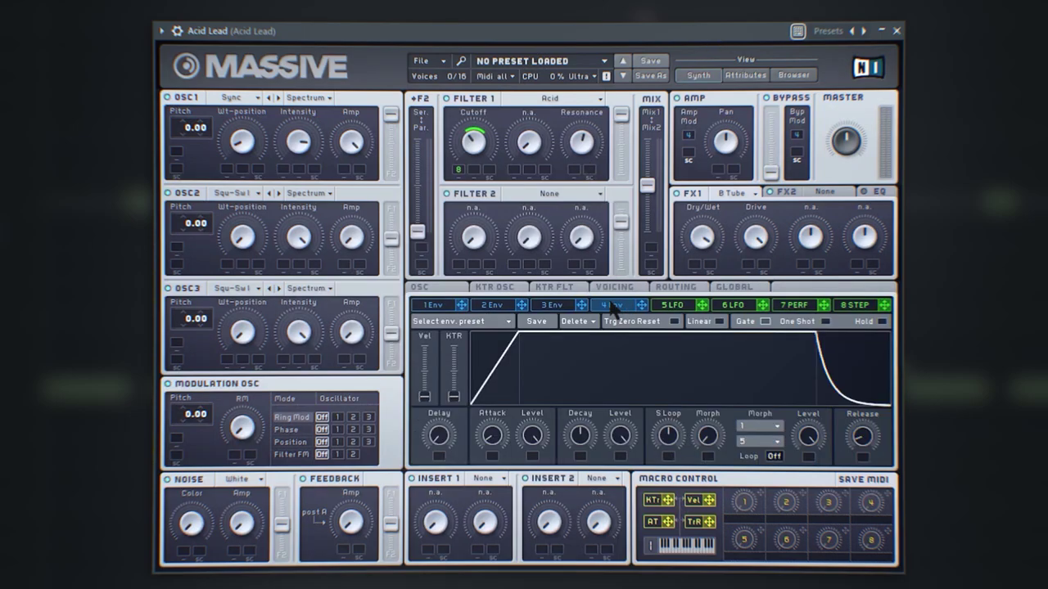
{"action": "left_click", "coordinate": [851, 305]}
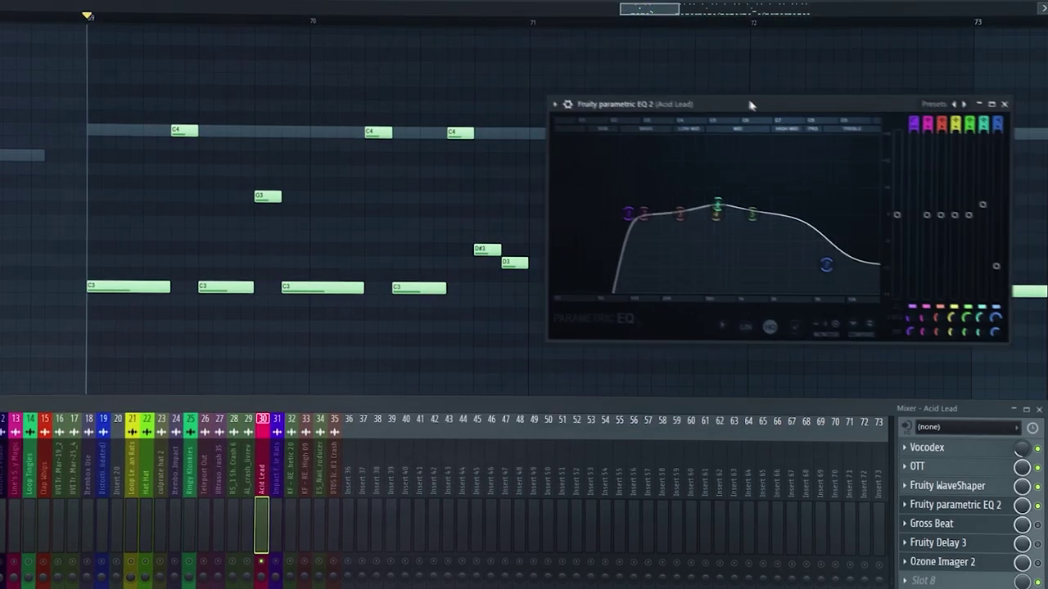
Clear the effect windows, reopen the mixer, and play the lead through Parametric EQ 2.
{"action": "mouse_move", "coordinate": [751, 105]}
{"action": "left_mouse_down"}
{"action": "mouse_move", "coordinate": [767, 100]}
{"action": "mouse_move", "coordinate": [754, 90]}
{"action": "left_mouse_up"}
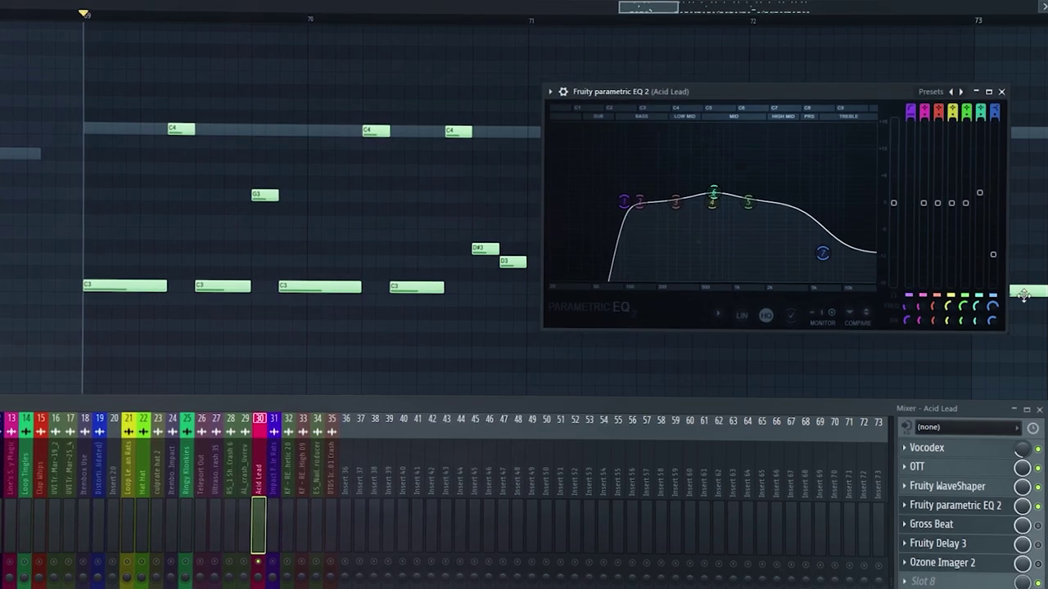
{"action": "right_click", "coordinate": [1022, 295]}
{"action": "key", "text": "F9"}
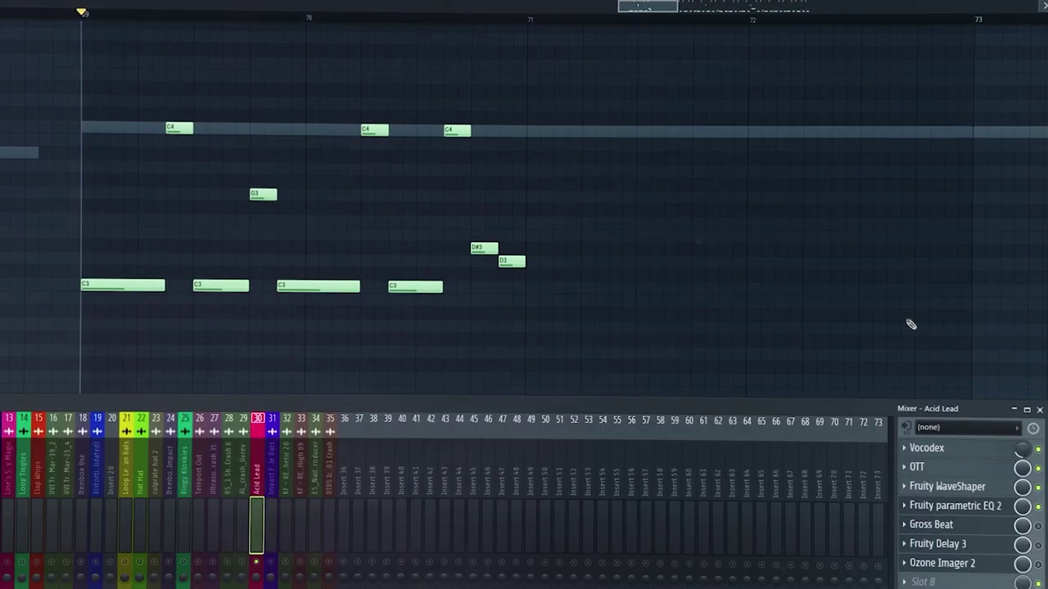
{"action": "left_click", "coordinate": [980, 507]}
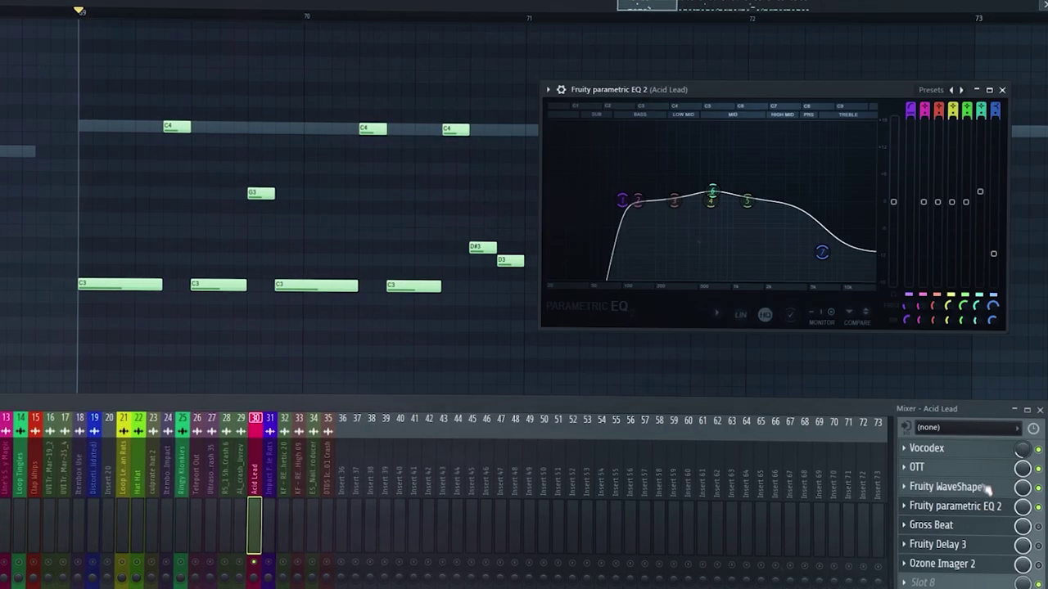
{"action": "key", "text": "space"}
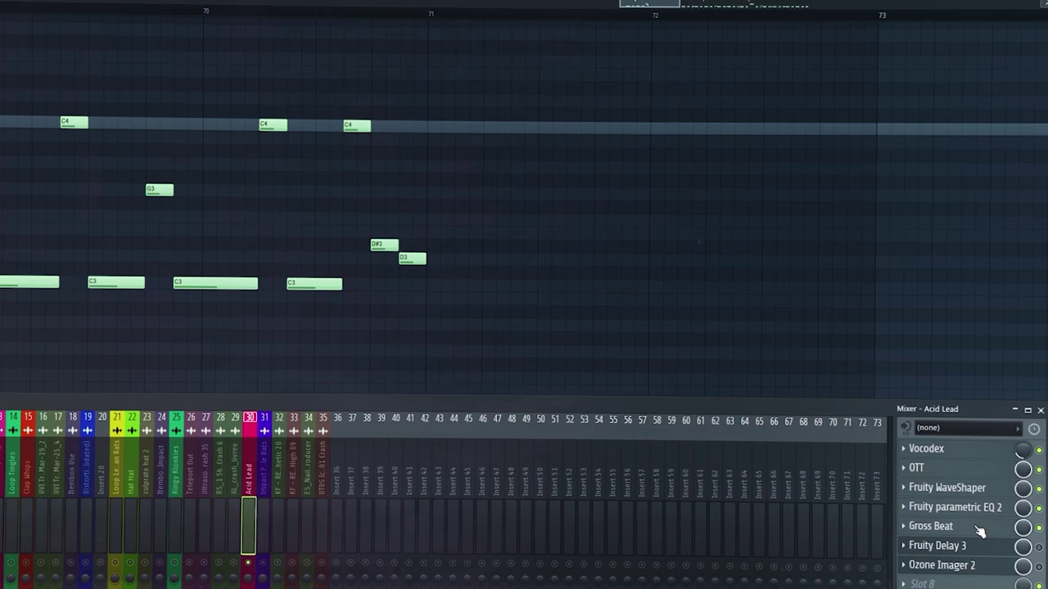
Hear Gross Beat's gating on the lead, close Delay 3, and open Ozone Imager 2 on the right.
{"action": "left_click", "coordinate": [980, 528]}
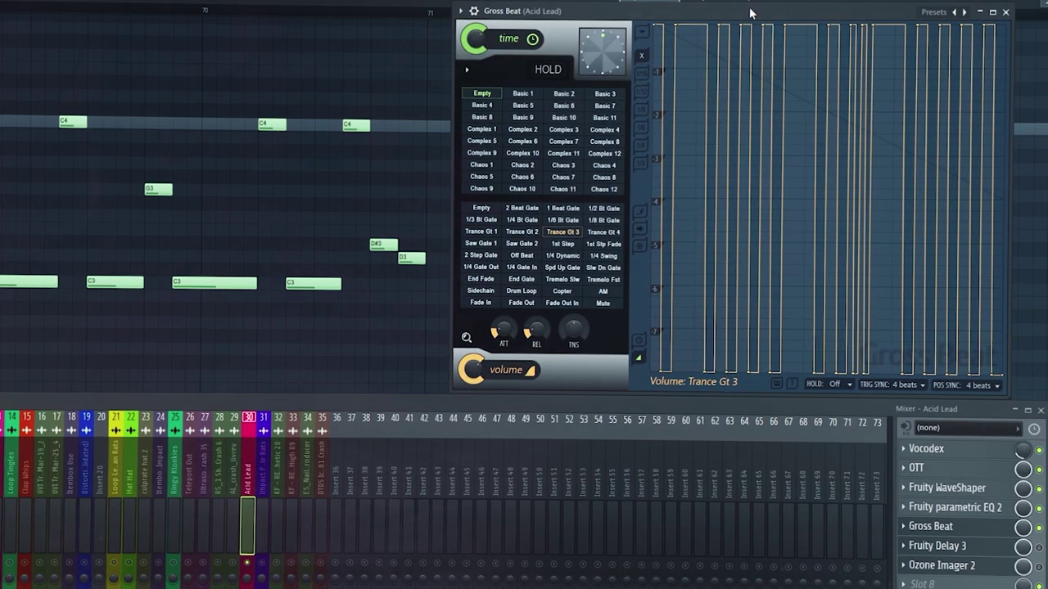
{"action": "key", "text": "space"}
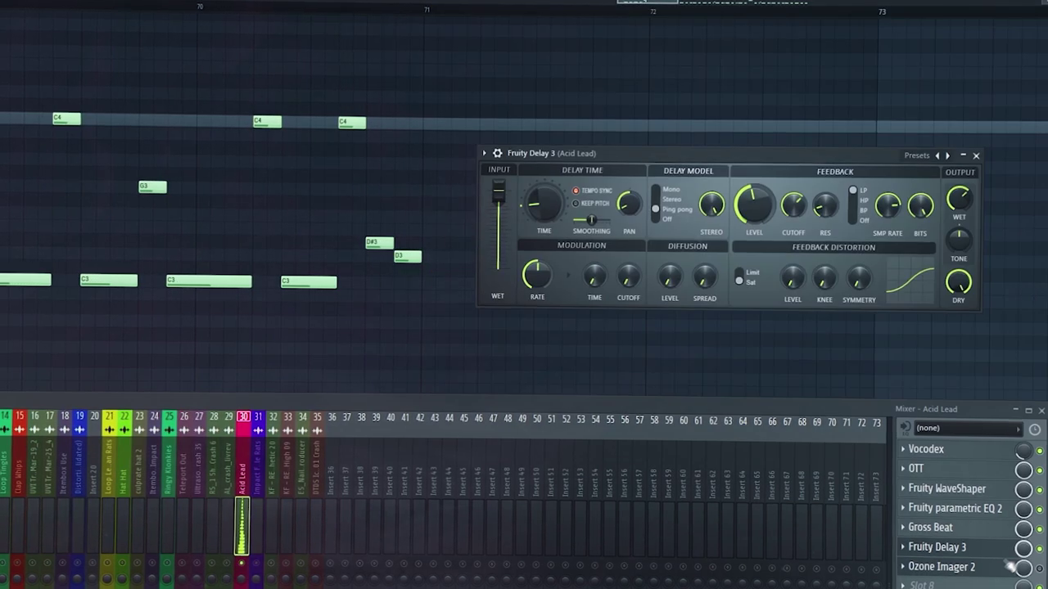
{"action": "left_click", "coordinate": [989, 557]}
{"action": "left_click", "coordinate": [997, 571]}
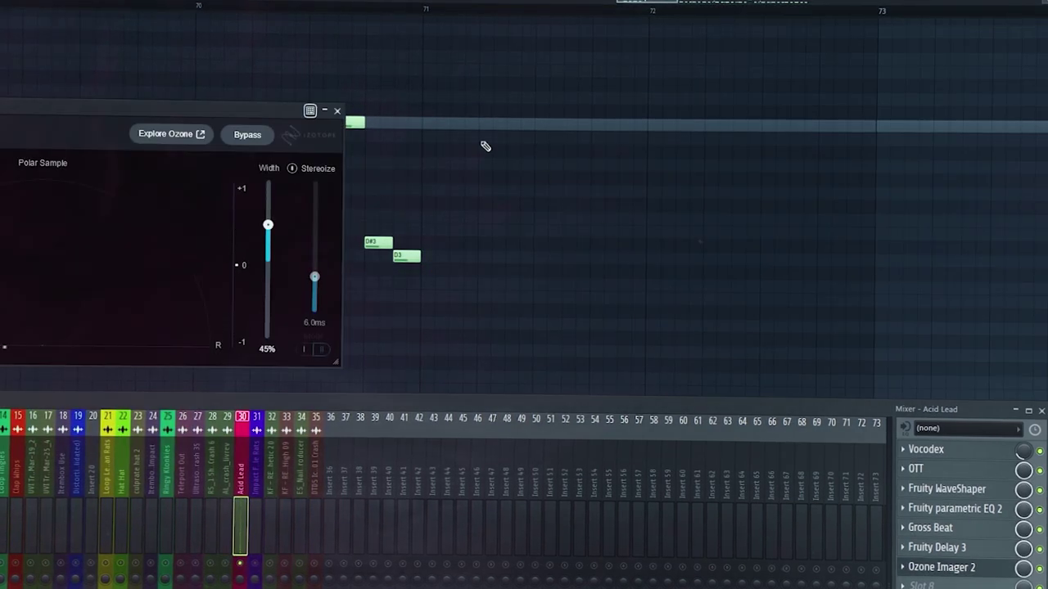
{"action": "left_click_drag", "start_coordinate": [179, 113], "coordinate": [794, 95]}
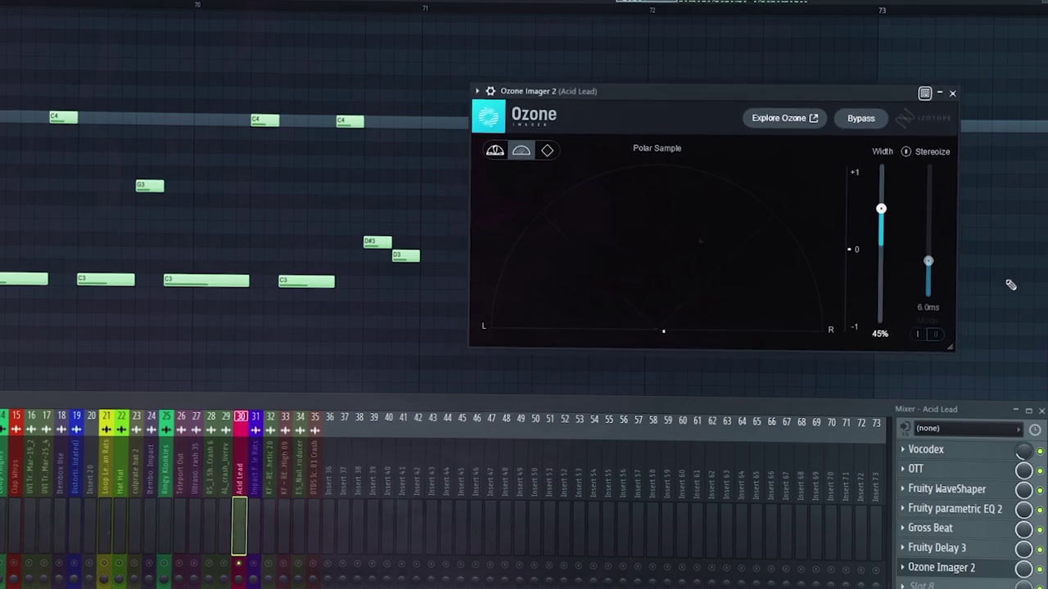